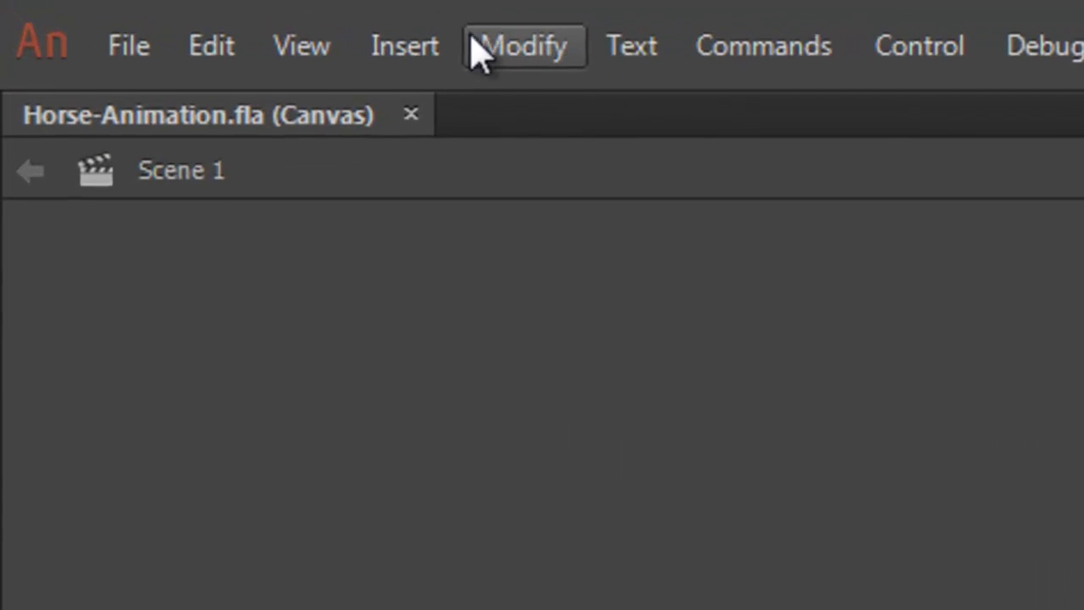
# Insert a new Movie Clip symbol named Horse.
pyautogui.click(101, 11)
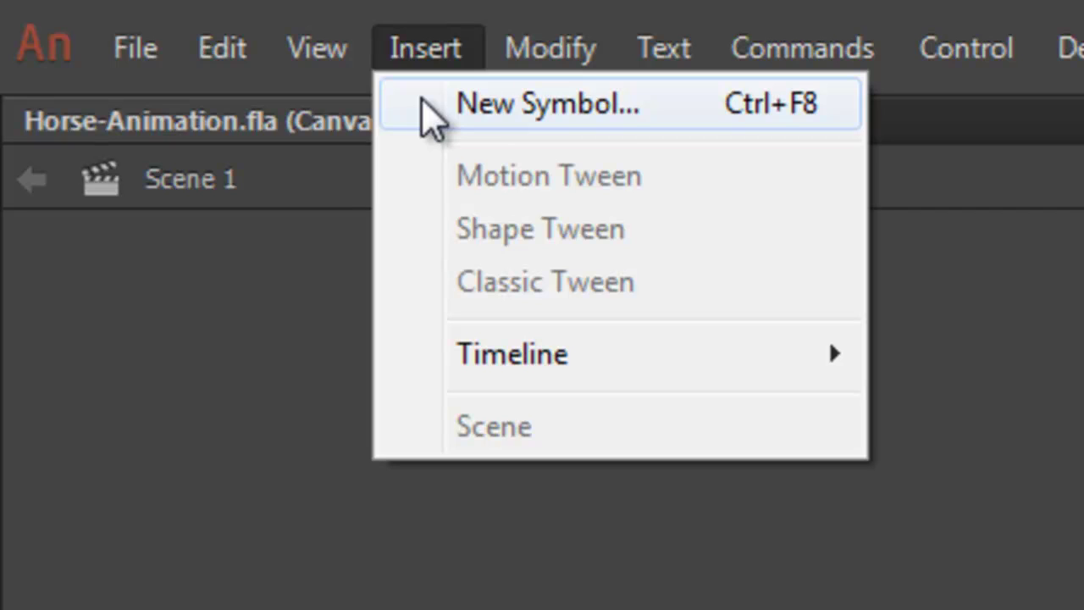
pyautogui.click(431, 118)
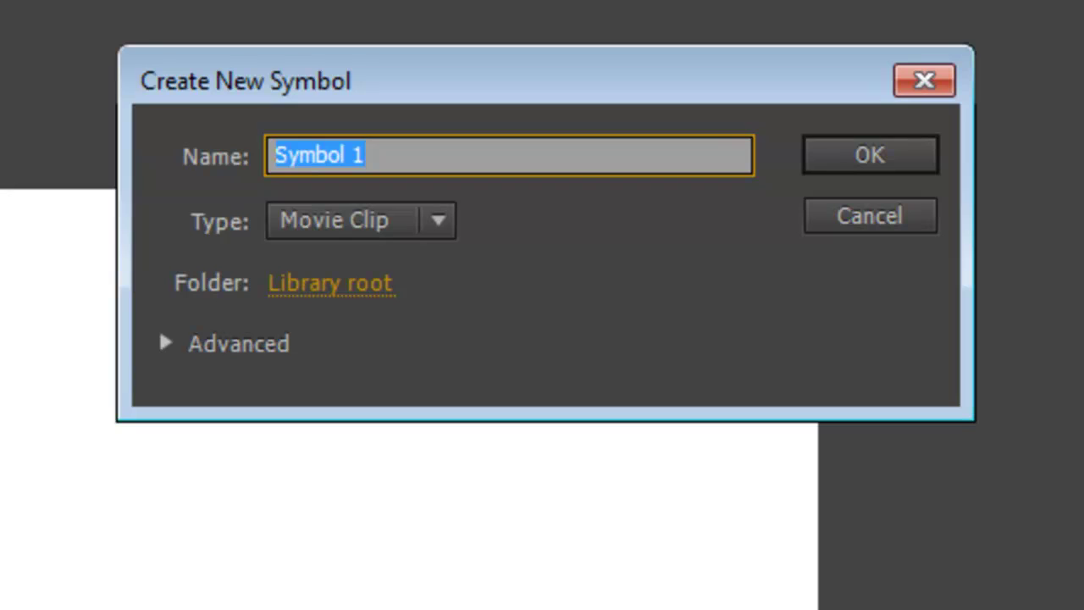
pyautogui.write('Horse')
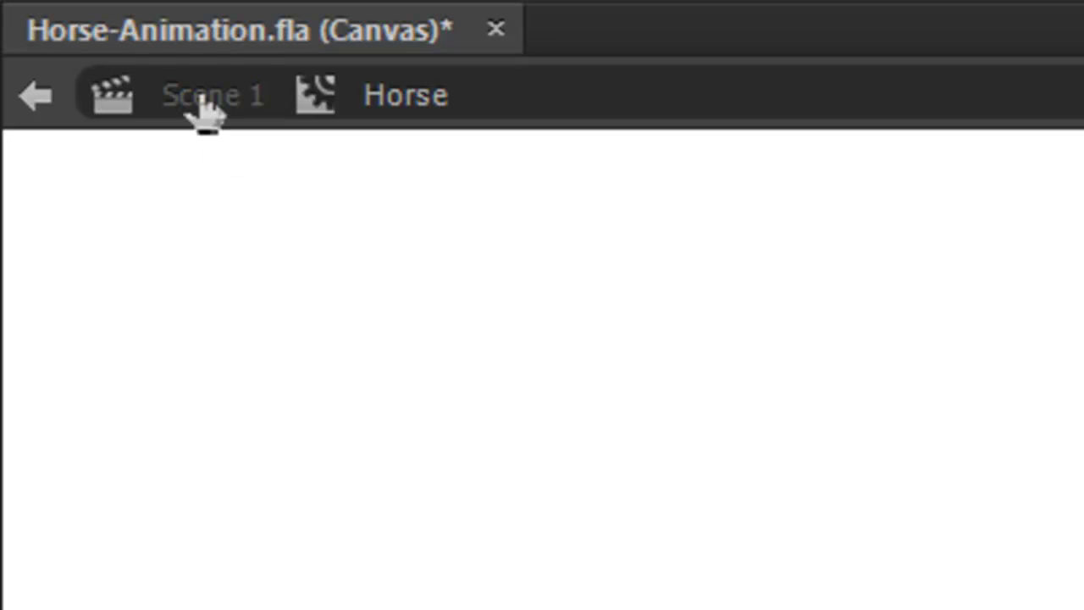
pyautogui.click(203, 106)
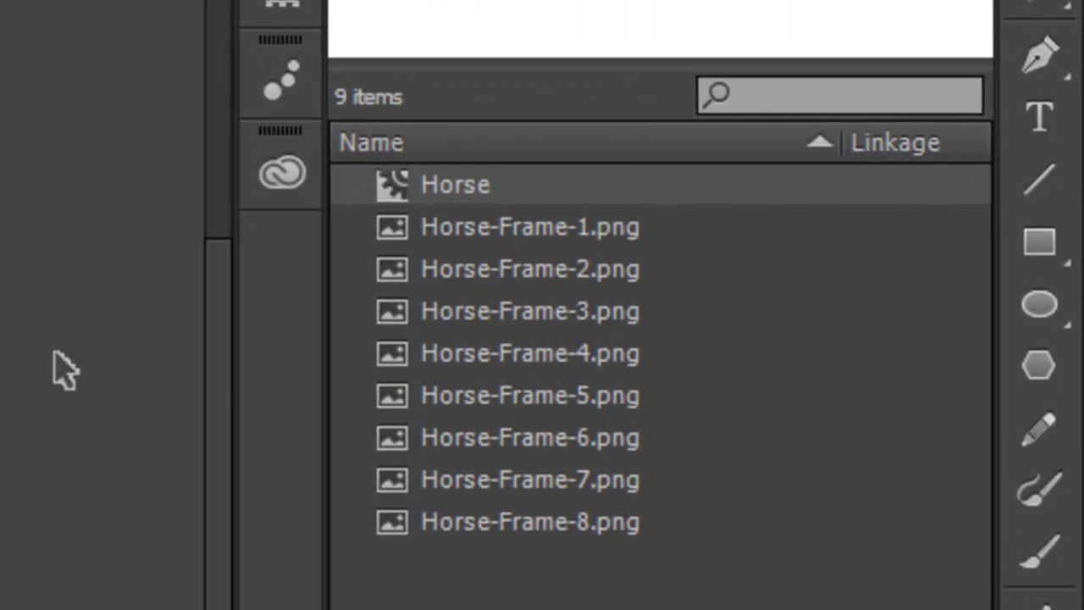
pyautogui.doubleClick(398, 196)
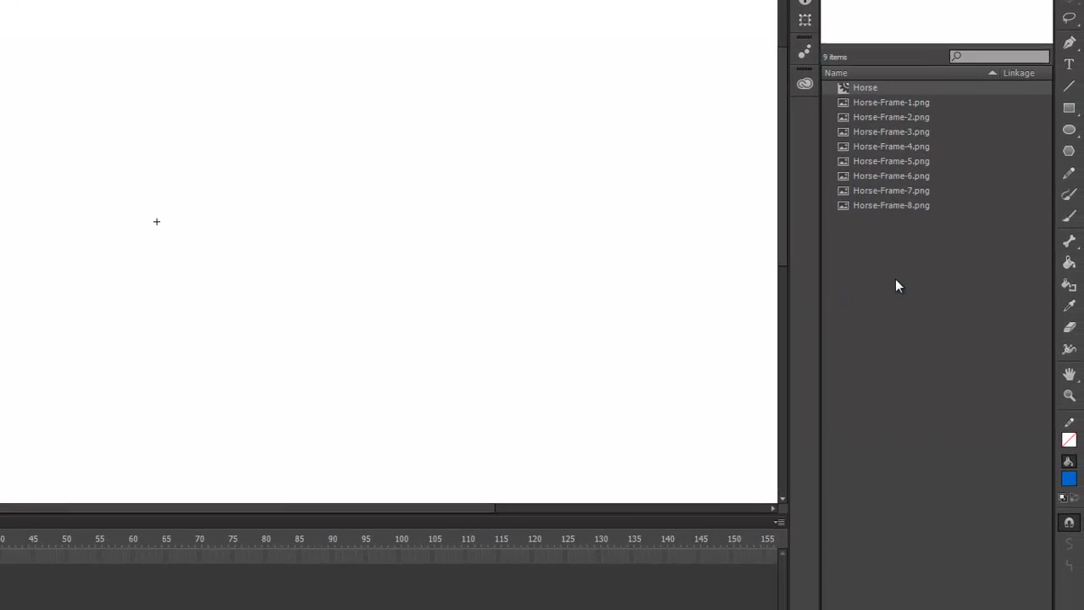
# Drag Horse-Frame-1.png onto the Horse clip's stage and position it at X 0, Y 0.
pyautogui.click(879, 101)
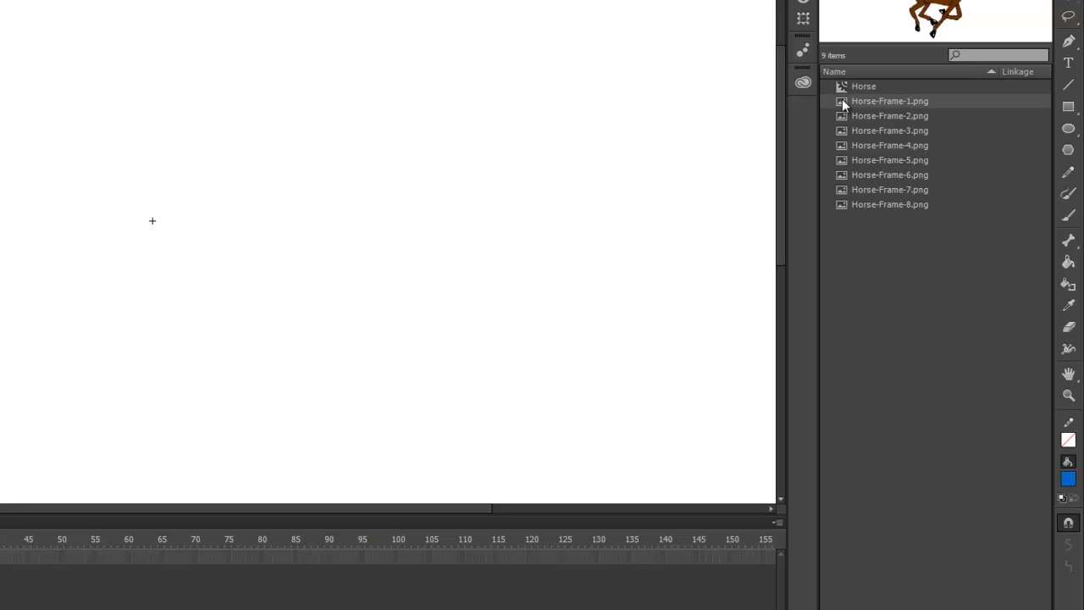
pyautogui.moveTo(842, 98); pyautogui.dragTo(246, 238)
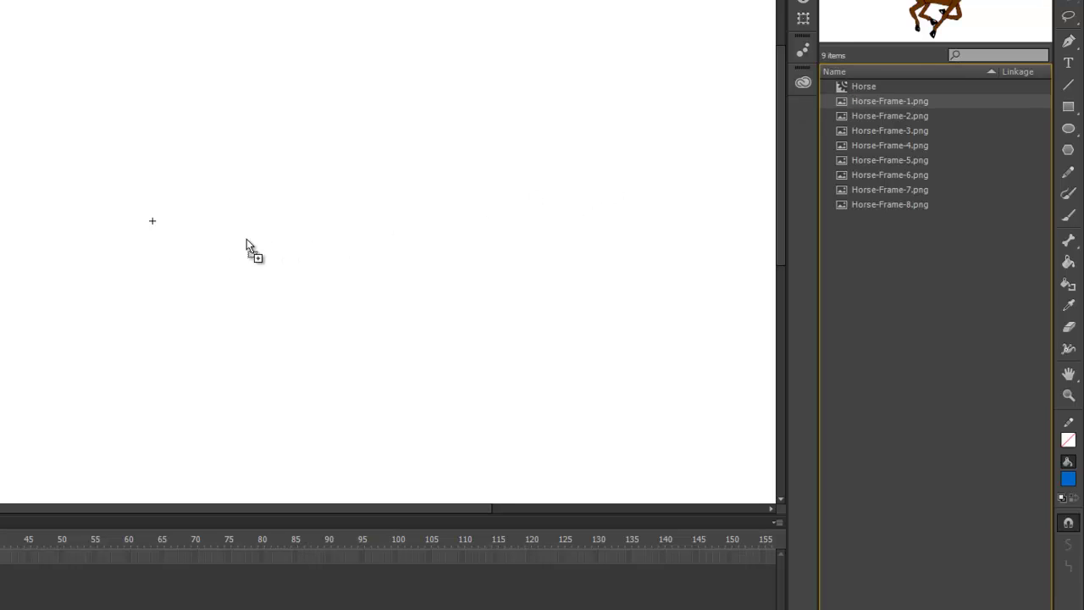
pyautogui.moveTo(177, 233); pyautogui.dragTo(168, 235)
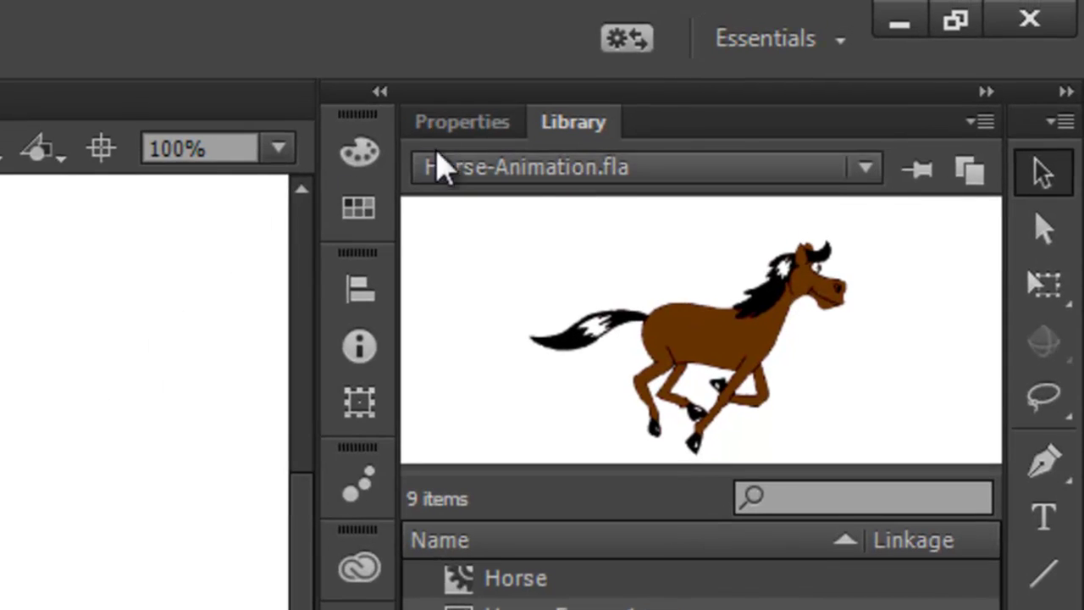
pyautogui.click(475, 135)
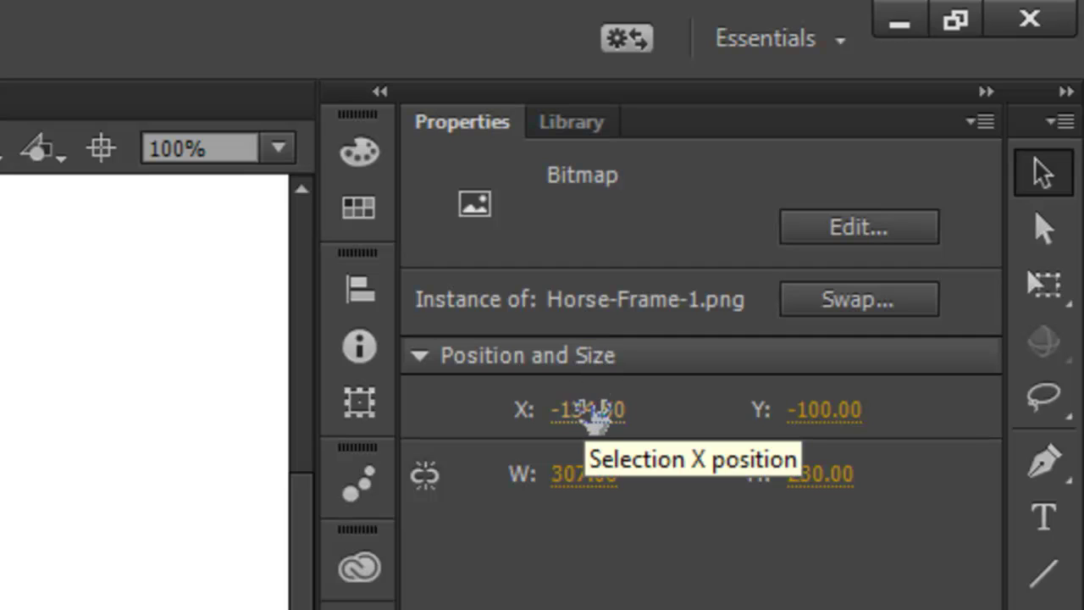
pyautogui.click(603, 411)
pyautogui.write('0')
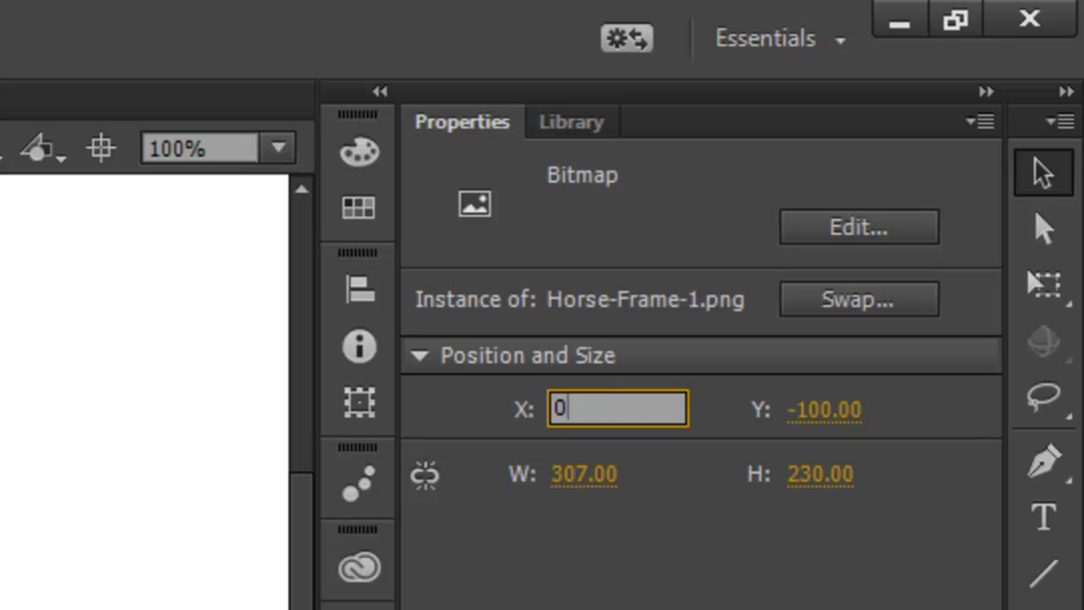
pyautogui.press('Tab')
pyautogui.write('0')
pyautogui.press('Tab')
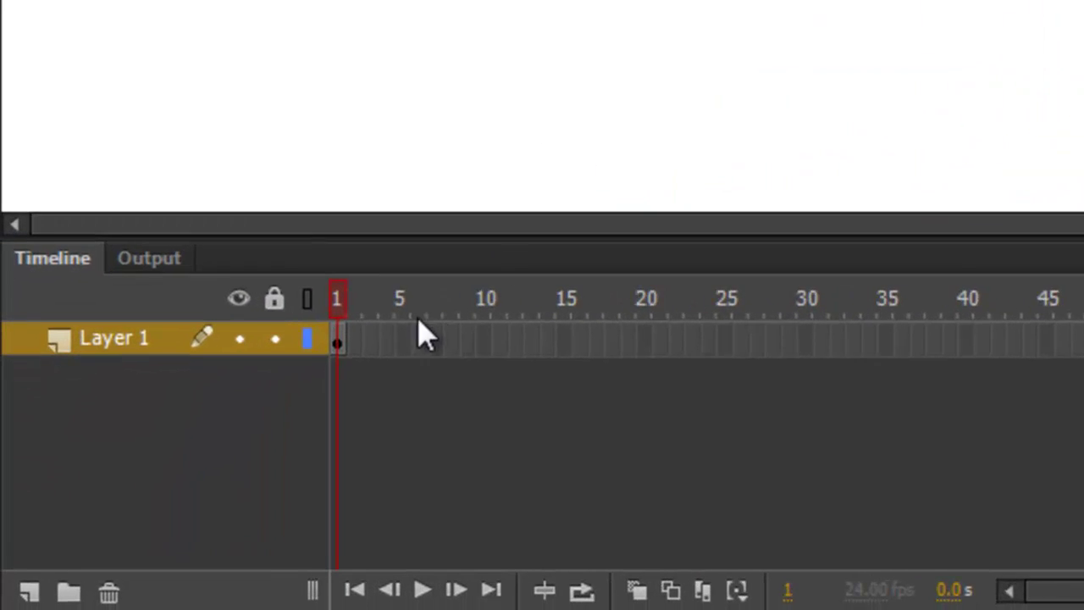
# Add a keyframe at frame 2 and delete its copied horse image.
pyautogui.click(225, 459)
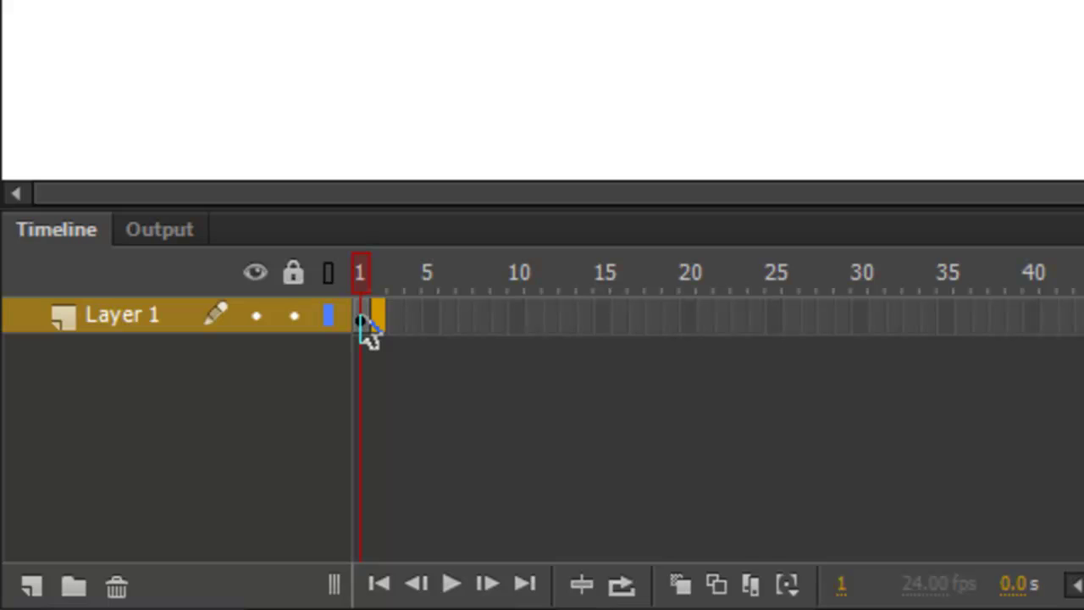
pyautogui.press('F6')
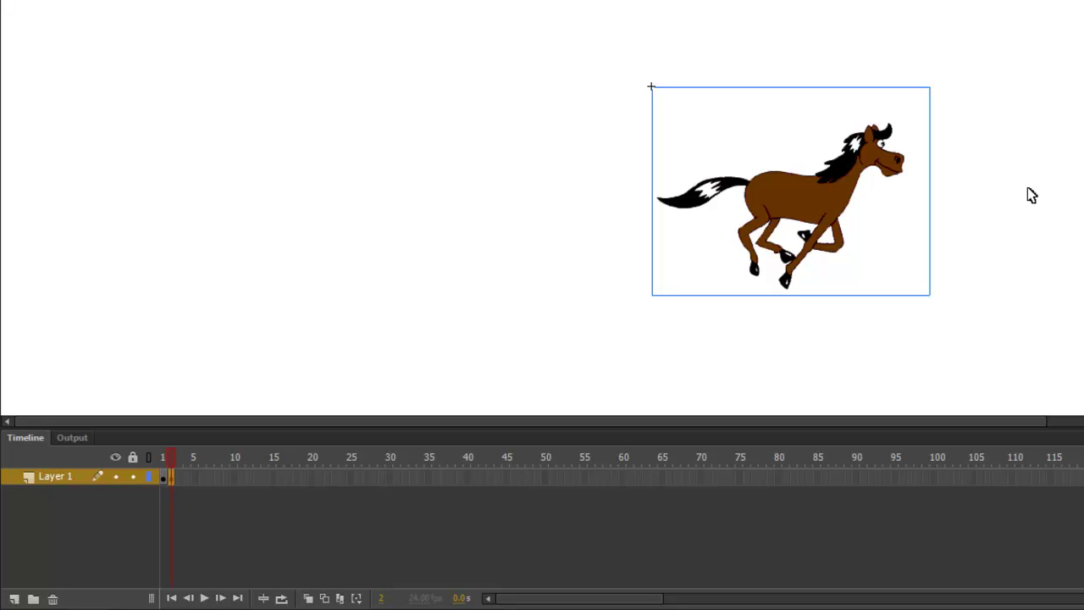
pyautogui.press('Delete')
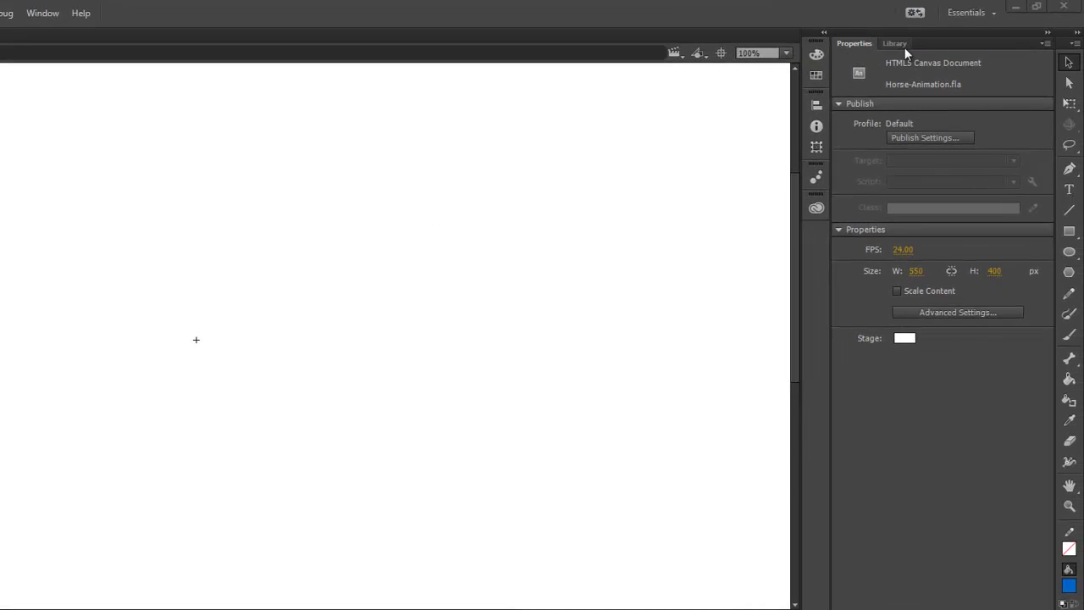
# Place Horse-Frame-2.png from the Library on the stage at X 0, Y 0.
pyautogui.click(903, 46)
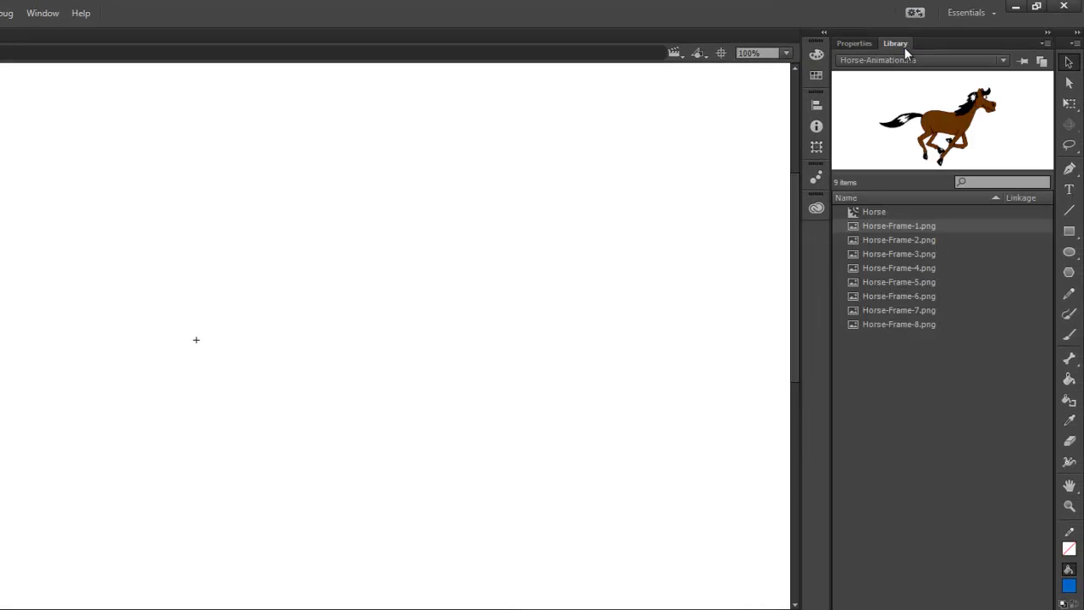
pyautogui.click(907, 239)
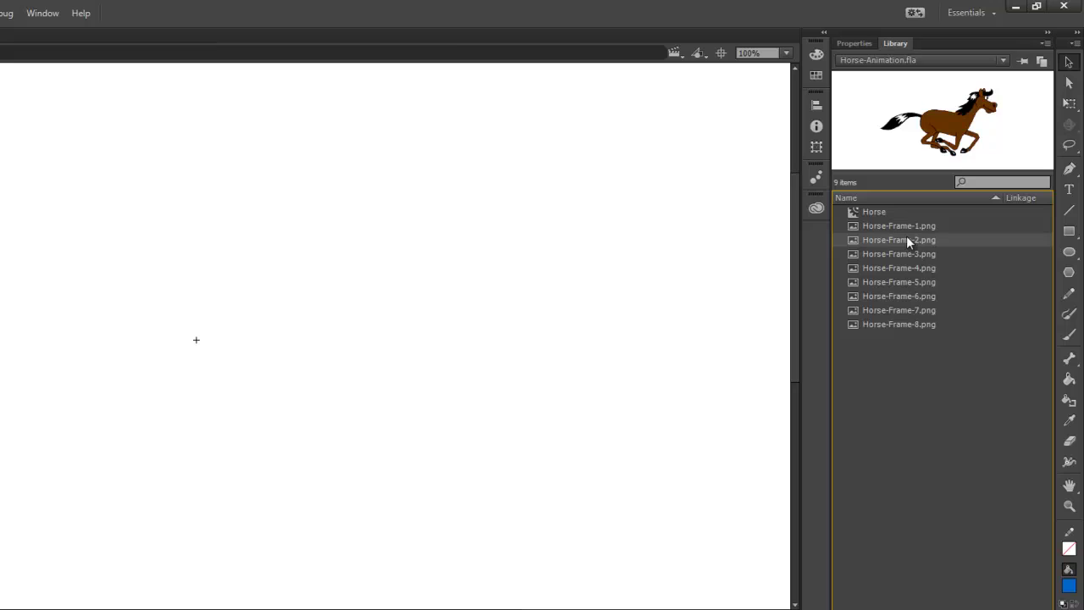
pyautogui.moveTo(906, 239); pyautogui.dragTo(216, 356)
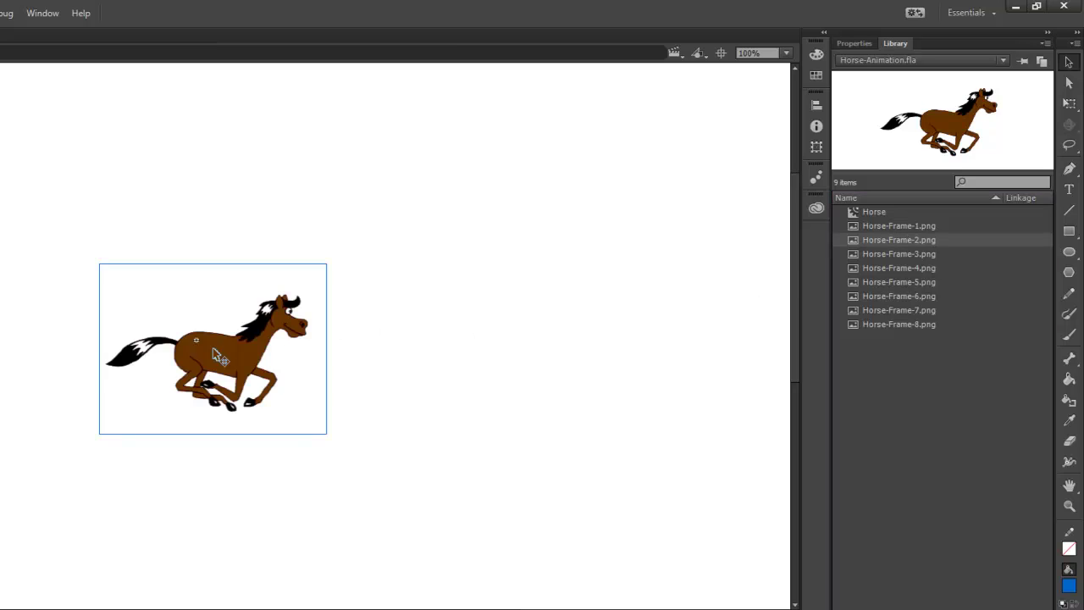
pyautogui.click(851, 44)
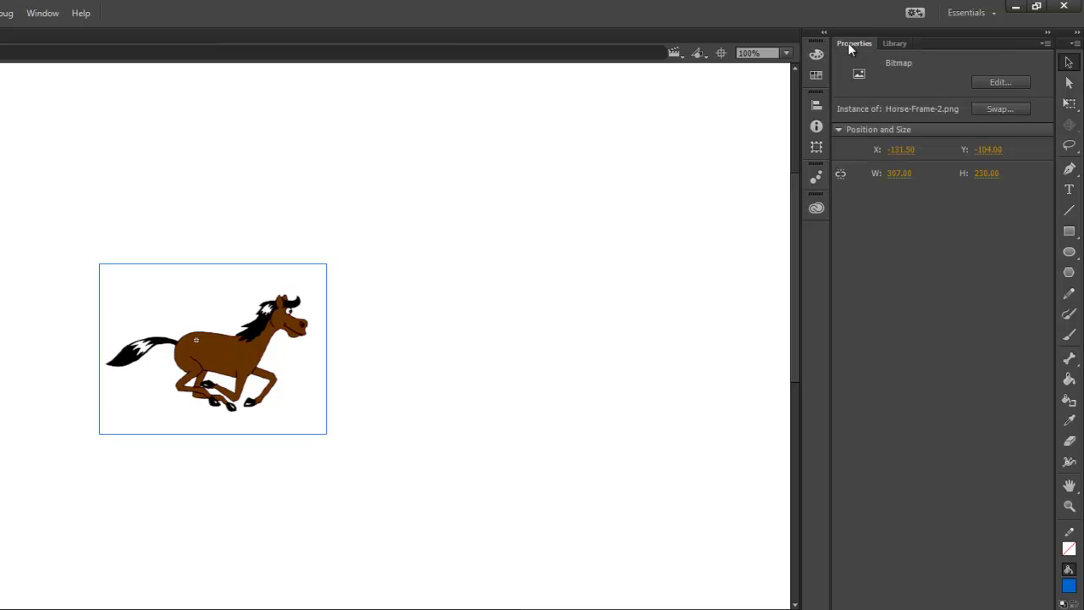
pyautogui.click(900, 150)
pyautogui.write('0')
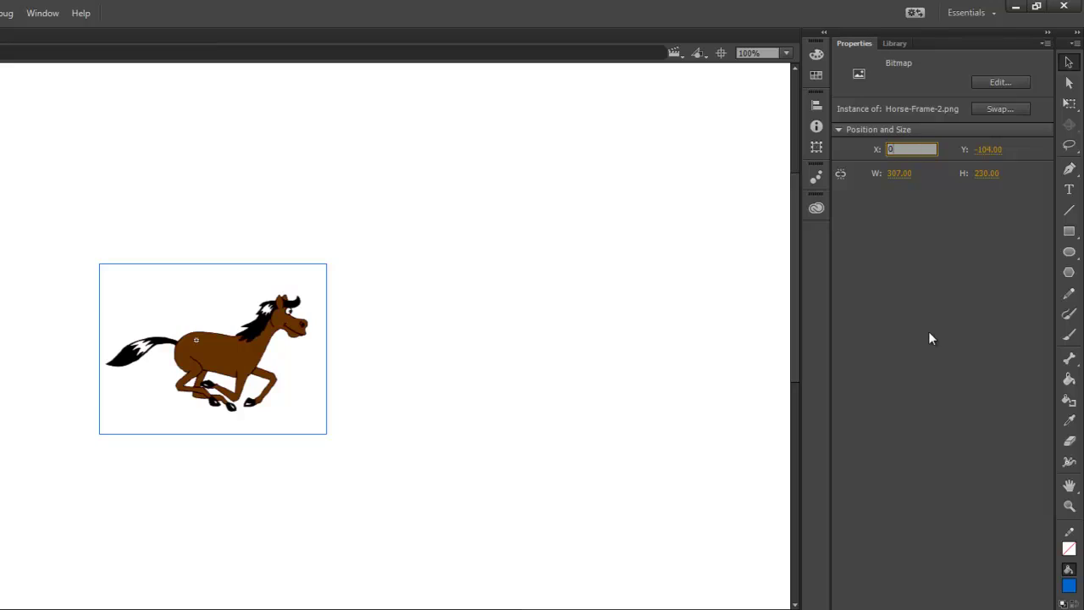
pyautogui.press('Tab')
pyautogui.write('0')
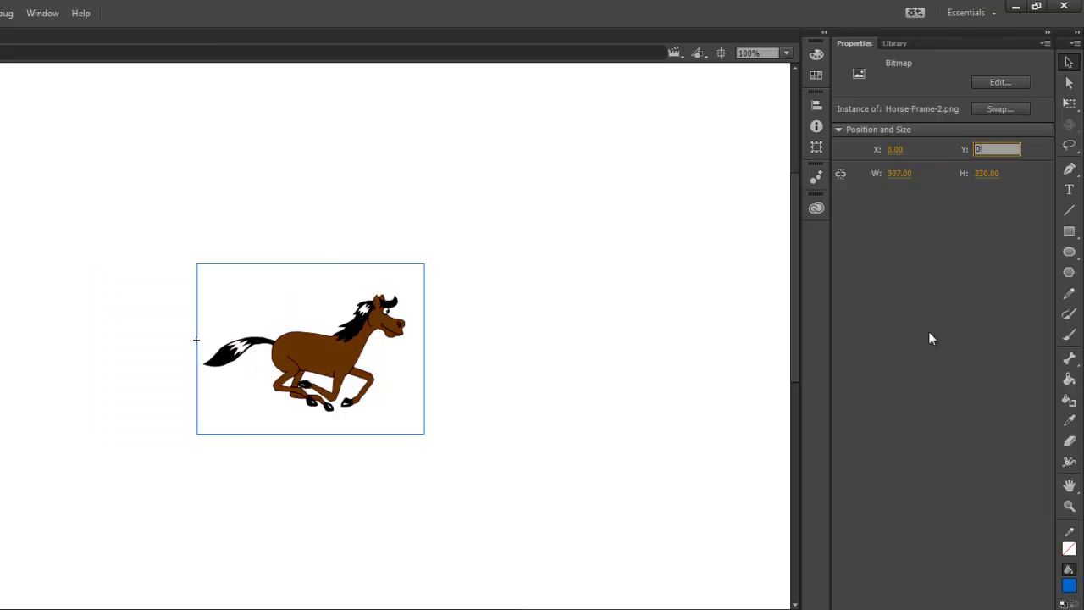
pyautogui.press('Tab')
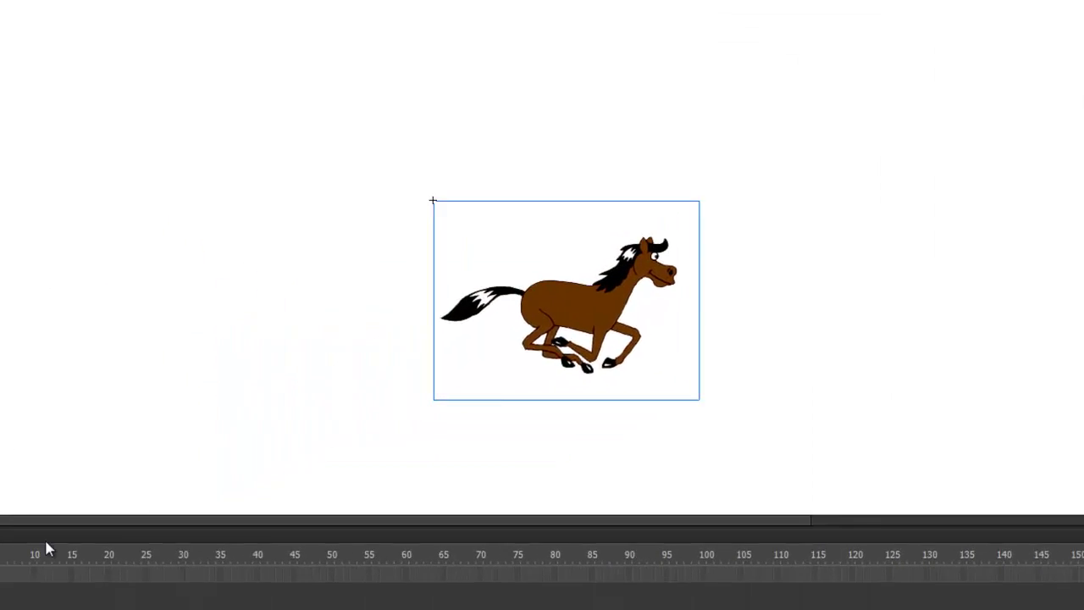
# Add a keyframe at frame 3 and delete its copied horse image.
pyautogui.click(210, 468)
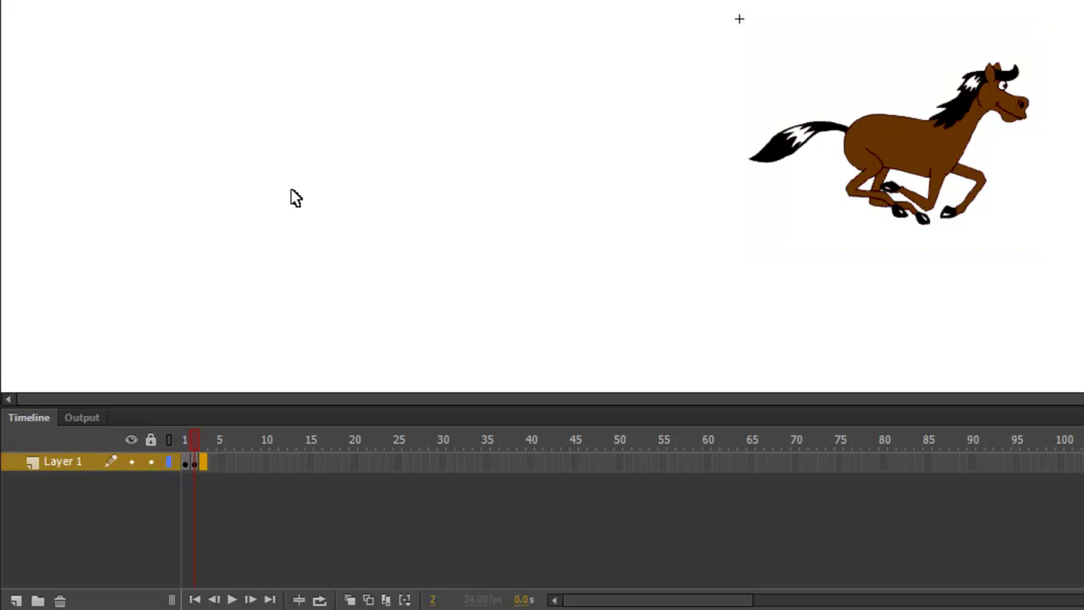
pyautogui.press('F6')
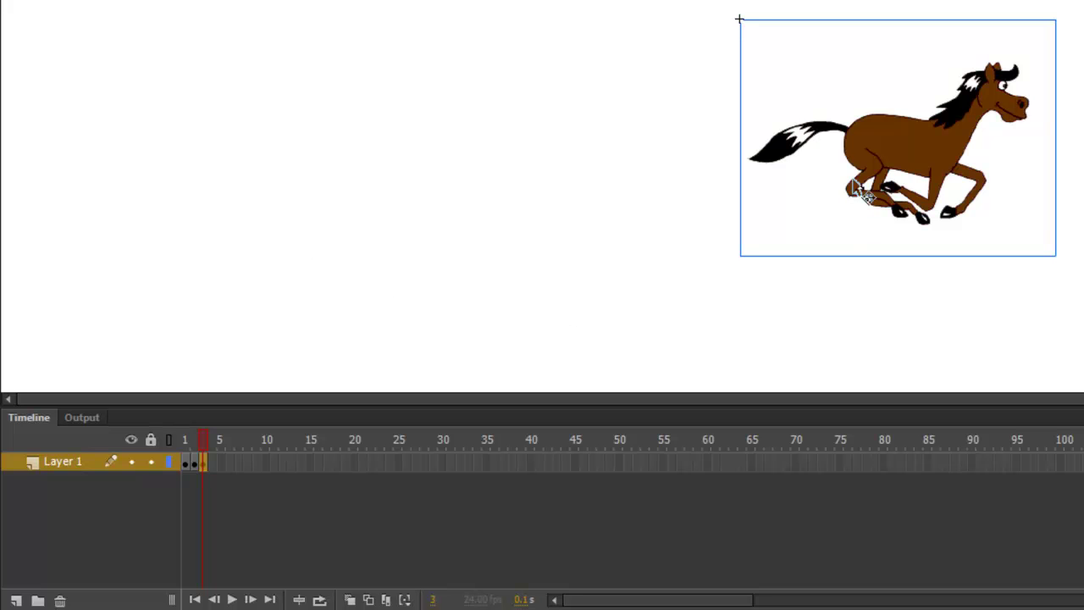
pyautogui.press('Delete')
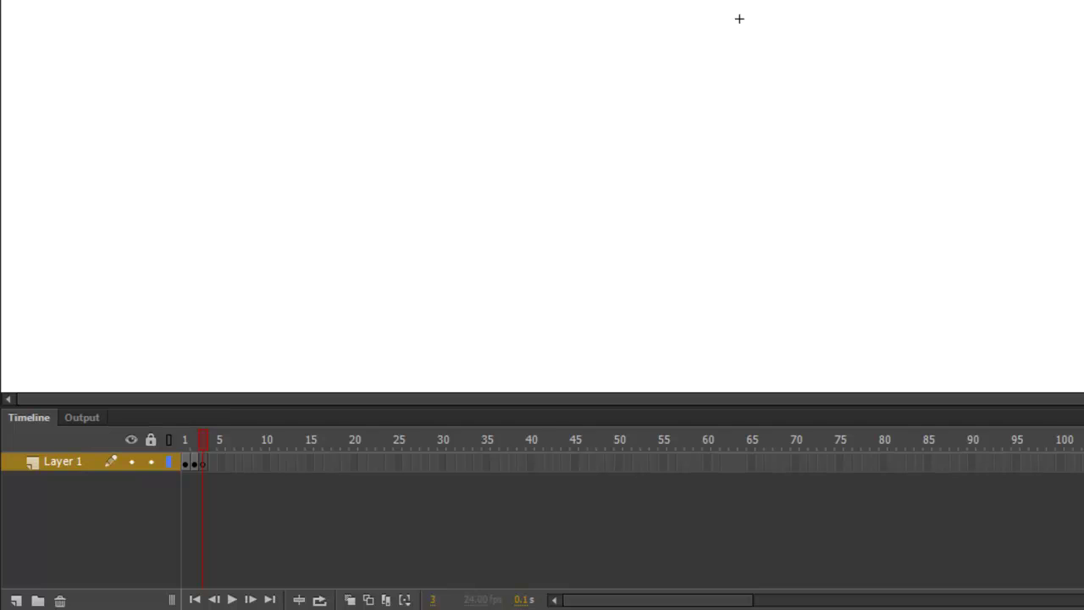
# Place Horse-Frame-3.png from the Library on the stage at X 0, Y 0.
pyautogui.click(919, 13)
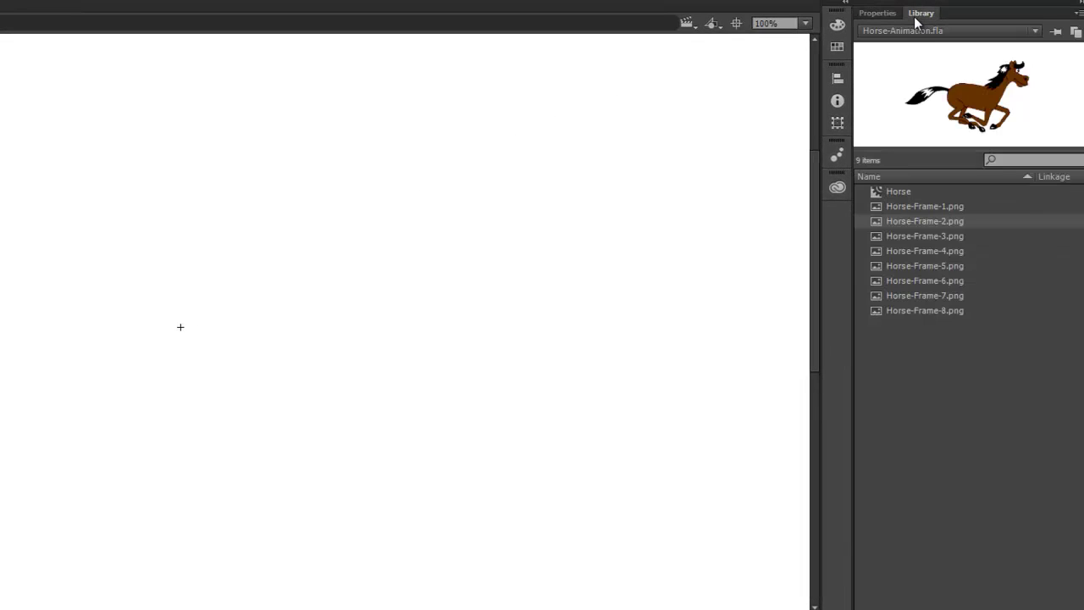
pyautogui.moveTo(939, 236); pyautogui.dragTo(158, 374)
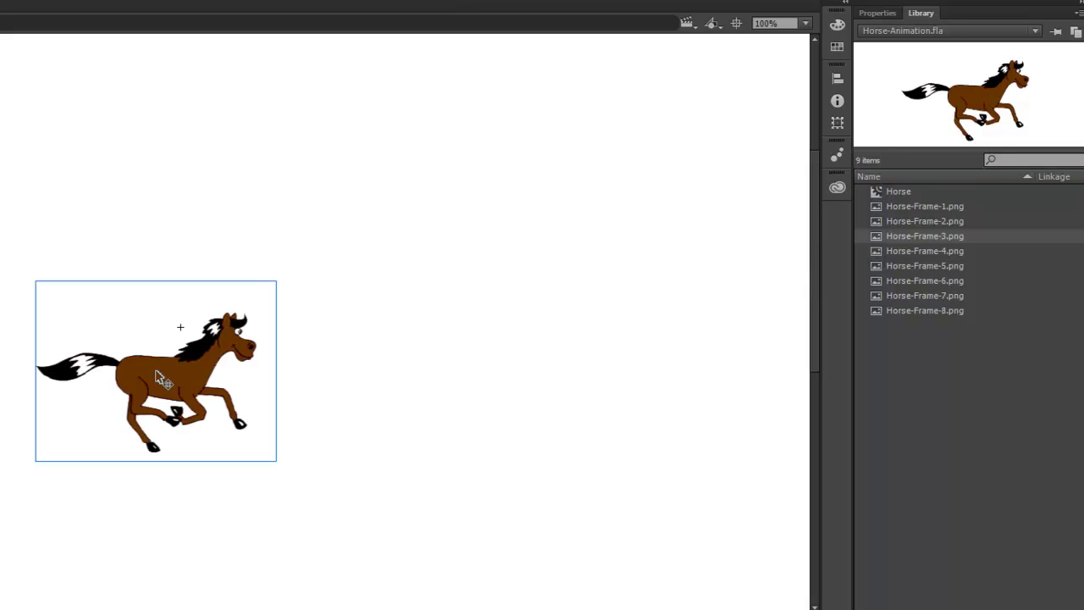
pyautogui.click(873, 14)
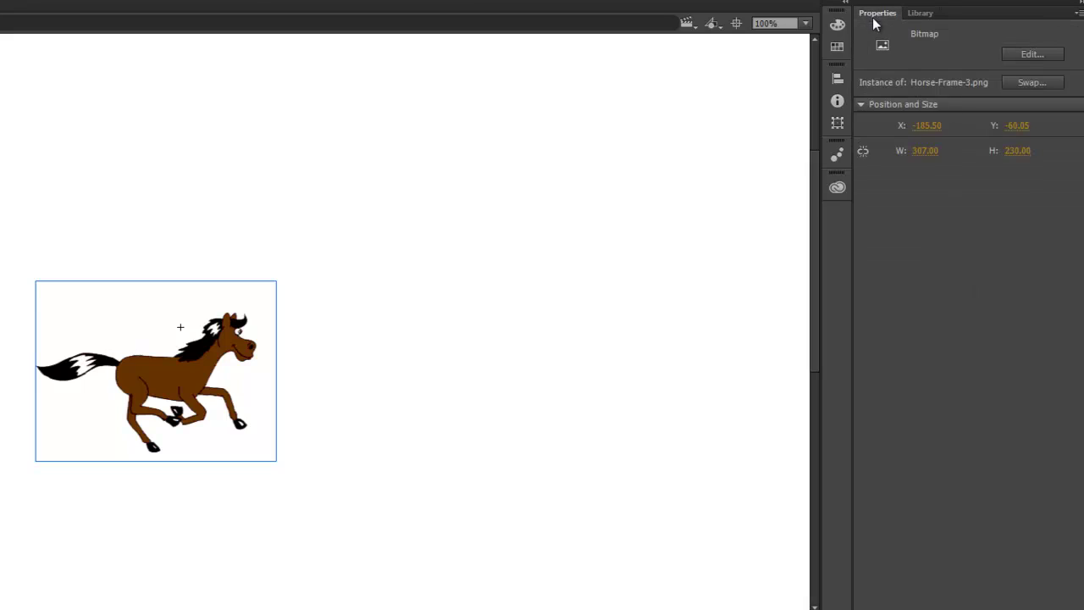
pyautogui.click(929, 125)
pyautogui.write('0')
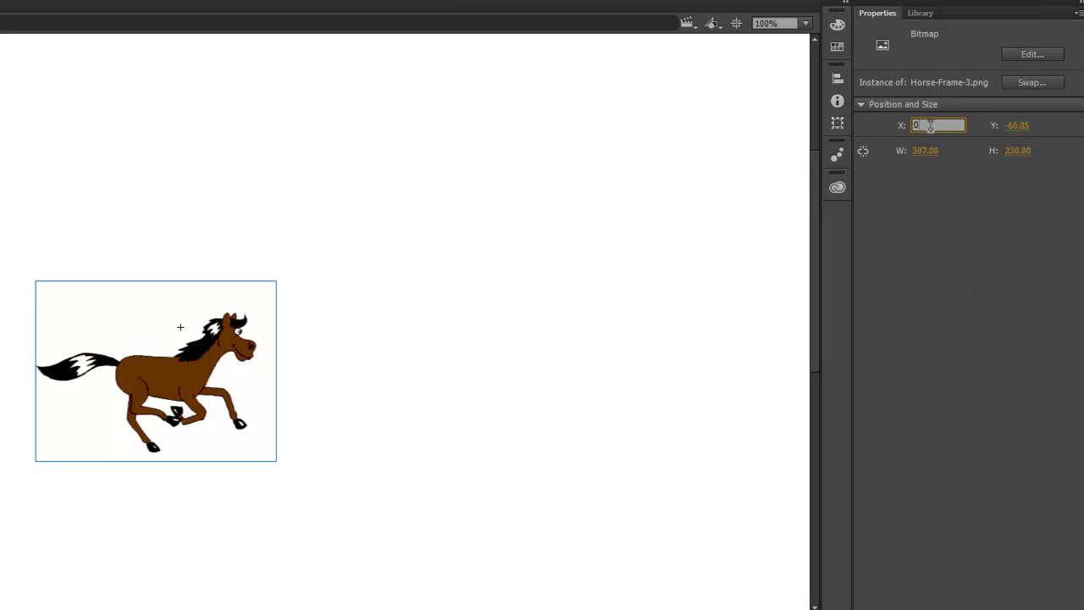
pyautogui.press('Tab')
pyautogui.write('0')
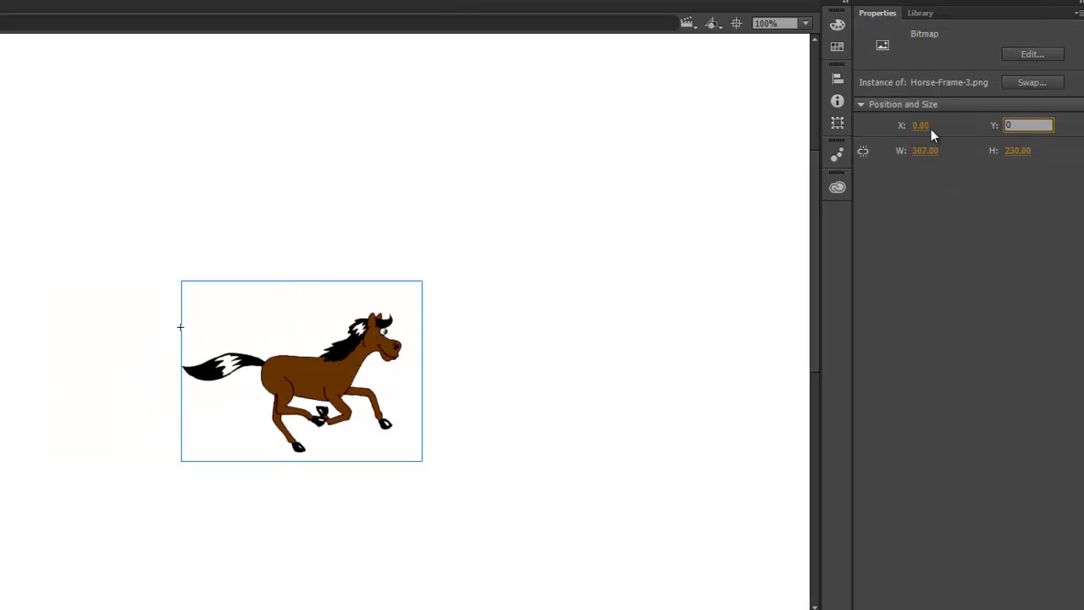
pyautogui.press('Tab')
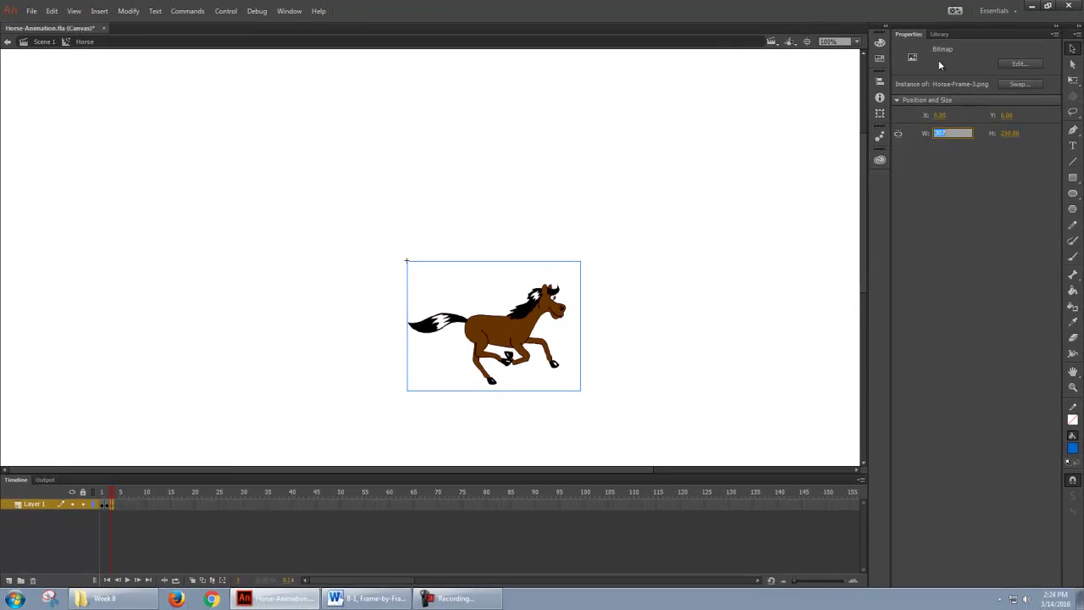
# Select the next frame and delete its copied horse image.
pyautogui.click(123, 508)
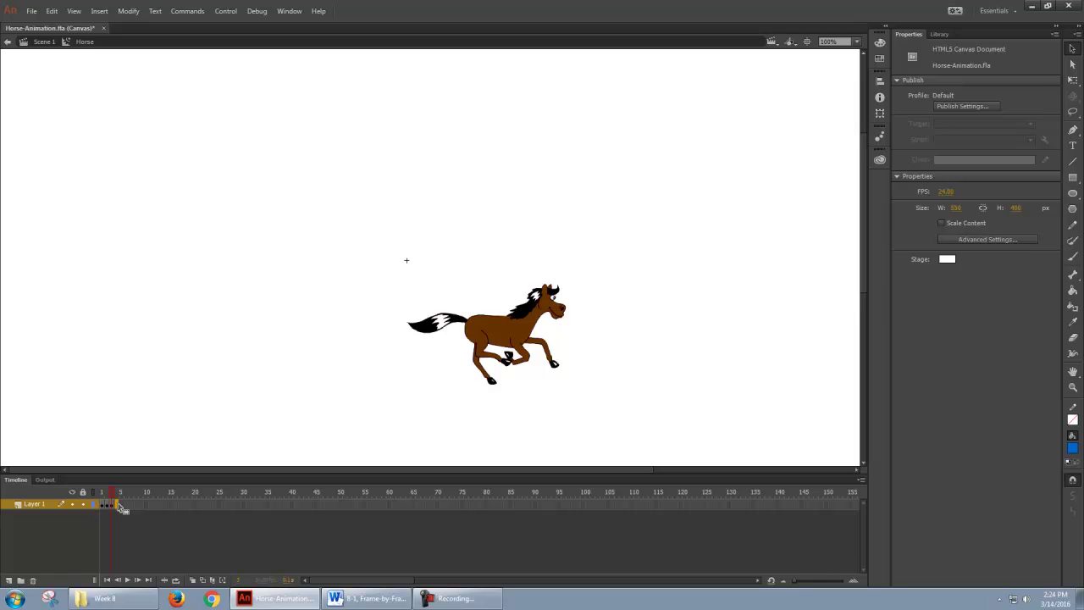
pyautogui.click(123, 508)
pyautogui.click(475, 338)
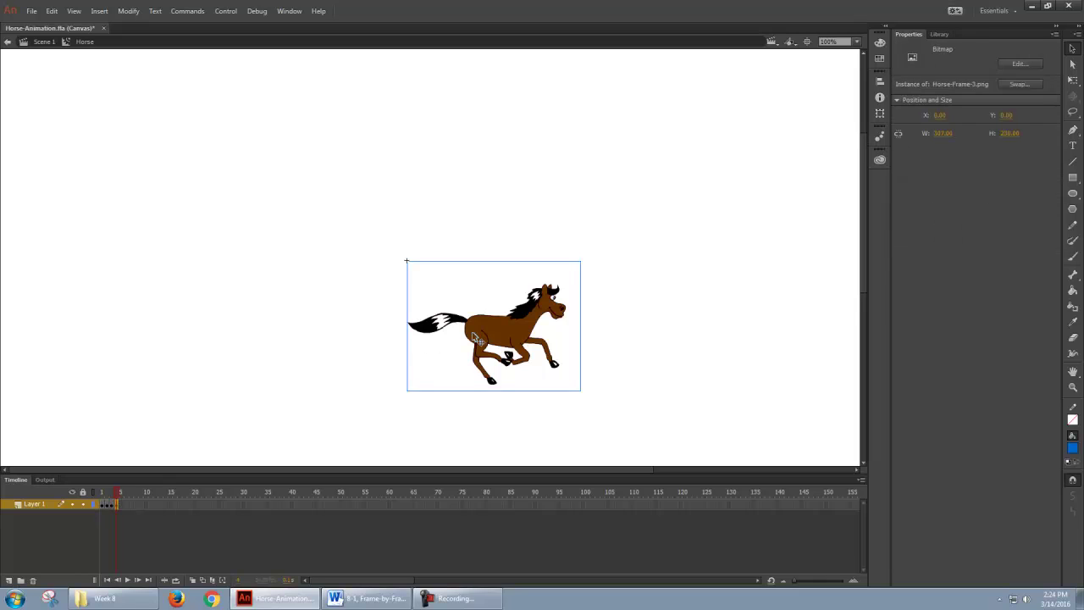
pyautogui.press('Delete')
# Place Horse-Frame-4.png from the Library on the stage at X 0, Y 0.
pyautogui.click(941, 34)
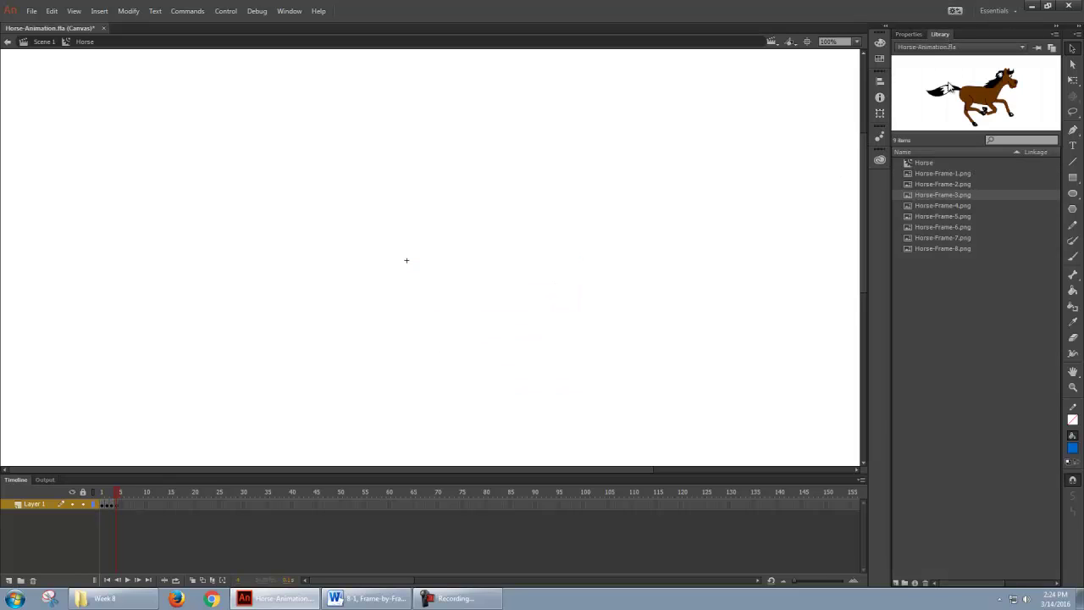
pyautogui.moveTo(953, 205); pyautogui.dragTo(492, 275)
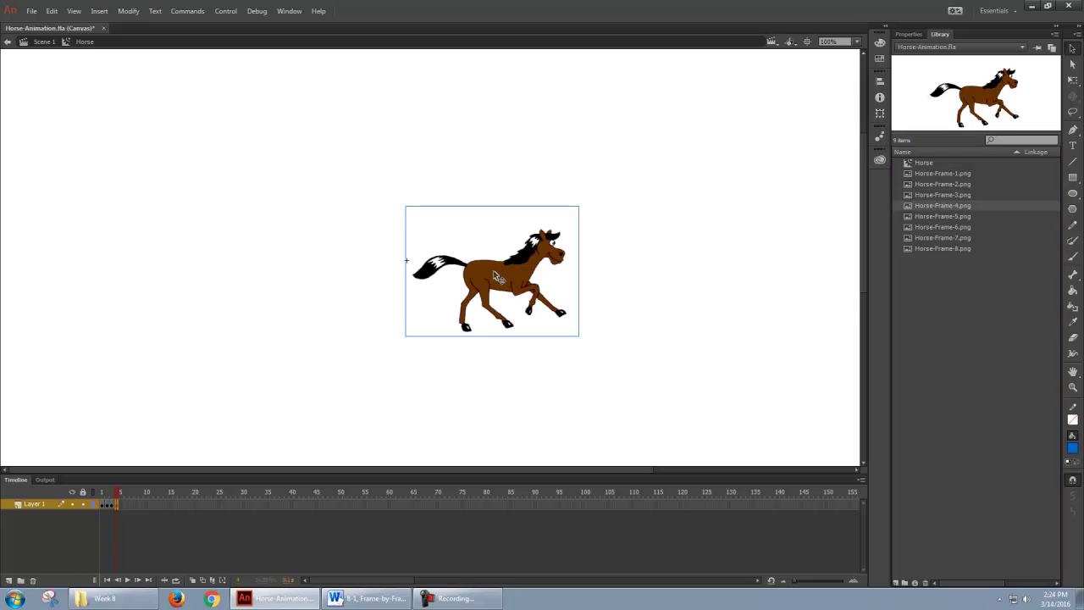
pyautogui.click(909, 34)
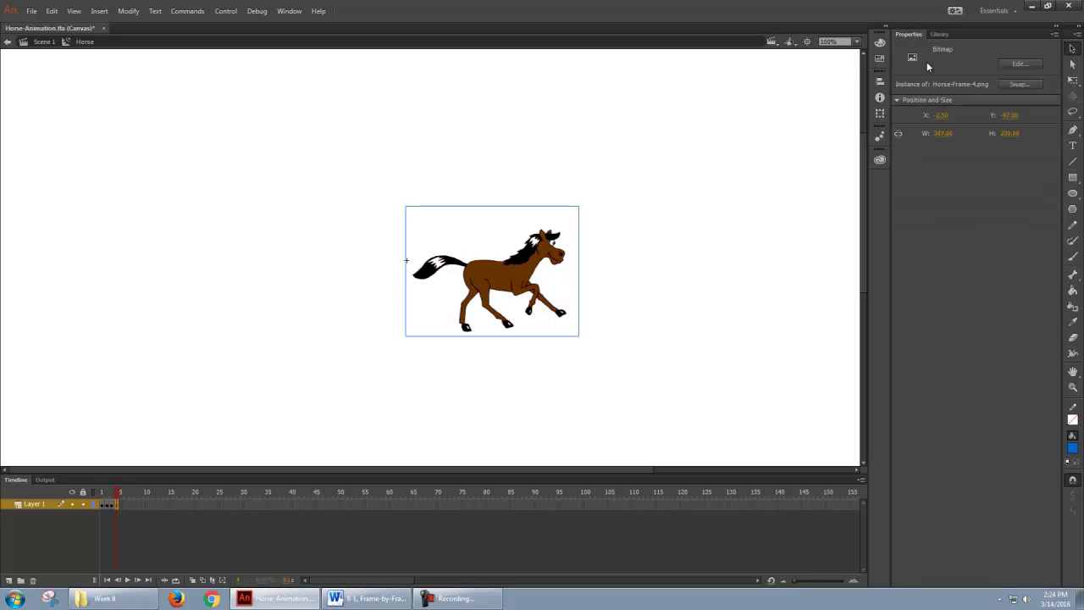
pyautogui.click(938, 115)
pyautogui.write('0')
pyautogui.press('Tab')
pyautogui.write('0')
pyautogui.press('Tab')
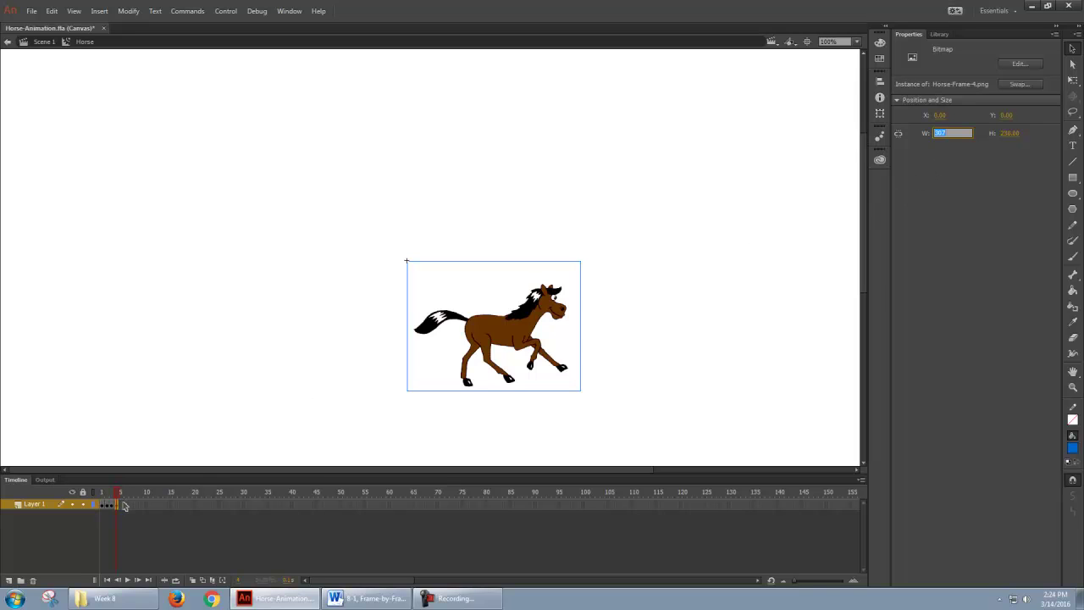
# Pick the next frame and delete its copied horse image.
pyautogui.click(222, 341)
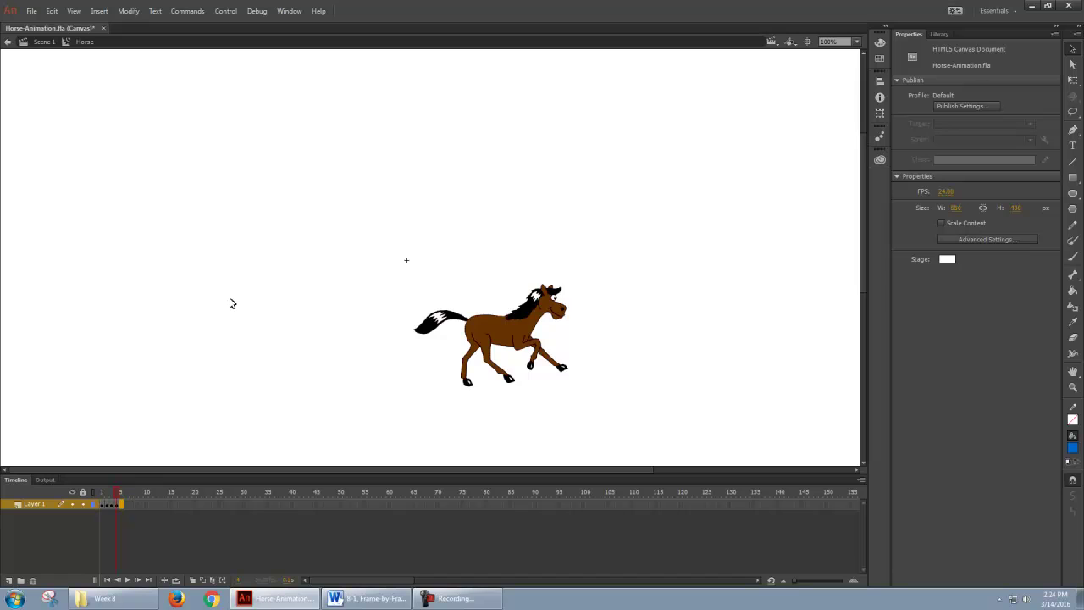
pyautogui.hotkey('ctrl', 'a')
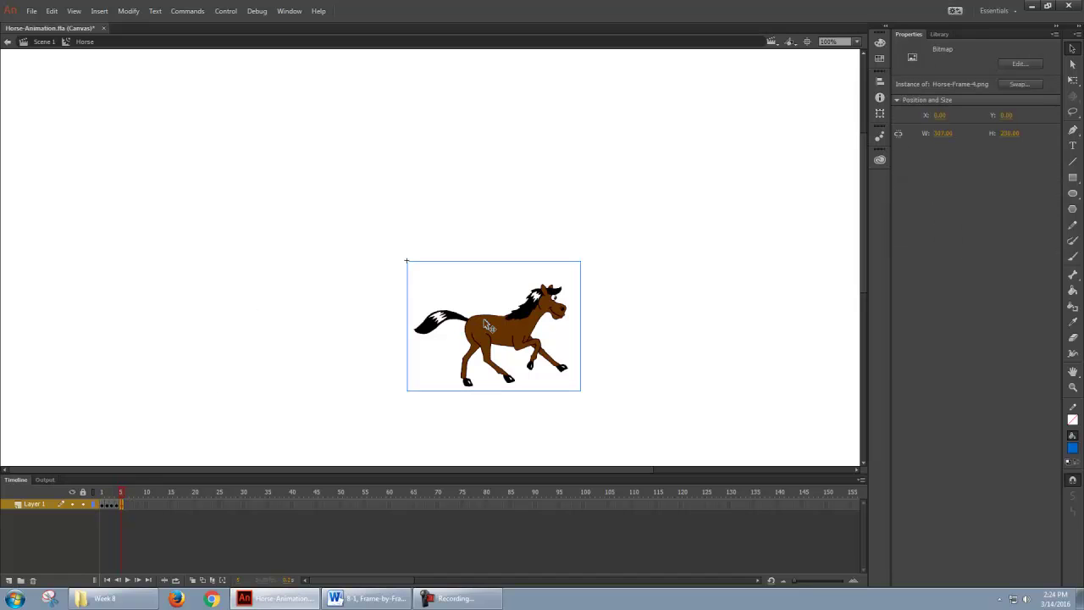
pyautogui.press('Delete')
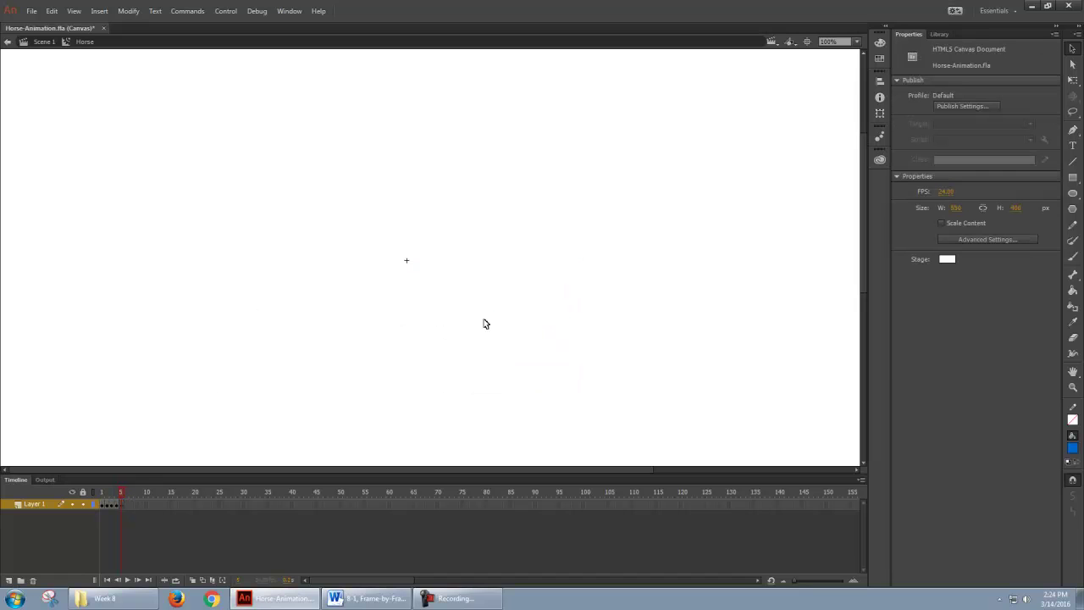
# Place Horse-Frame-5.png from the Library on the stage at X 0, Y 0.
pyautogui.click(942, 35)
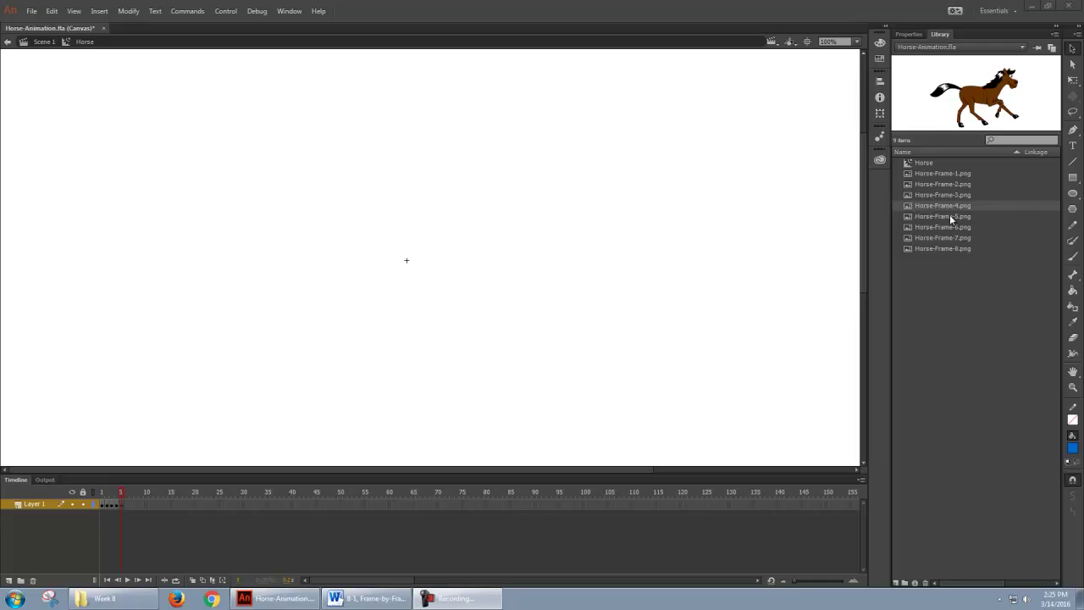
pyautogui.moveTo(949, 215); pyautogui.dragTo(426, 290)
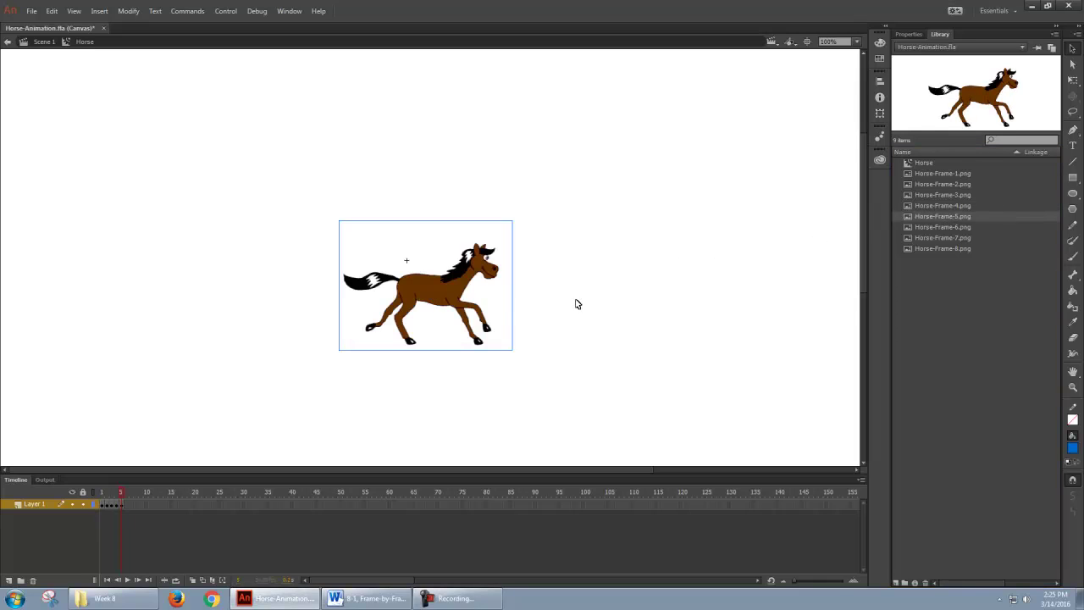
pyautogui.click(908, 34)
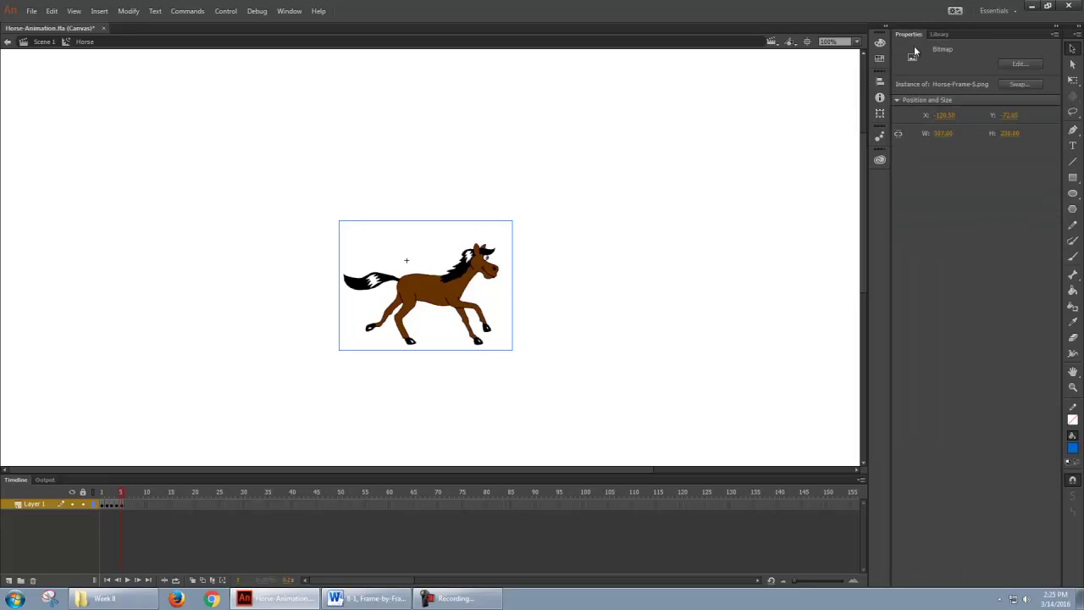
pyautogui.click(947, 115)
pyautogui.write('0')
pyautogui.press('Tab')
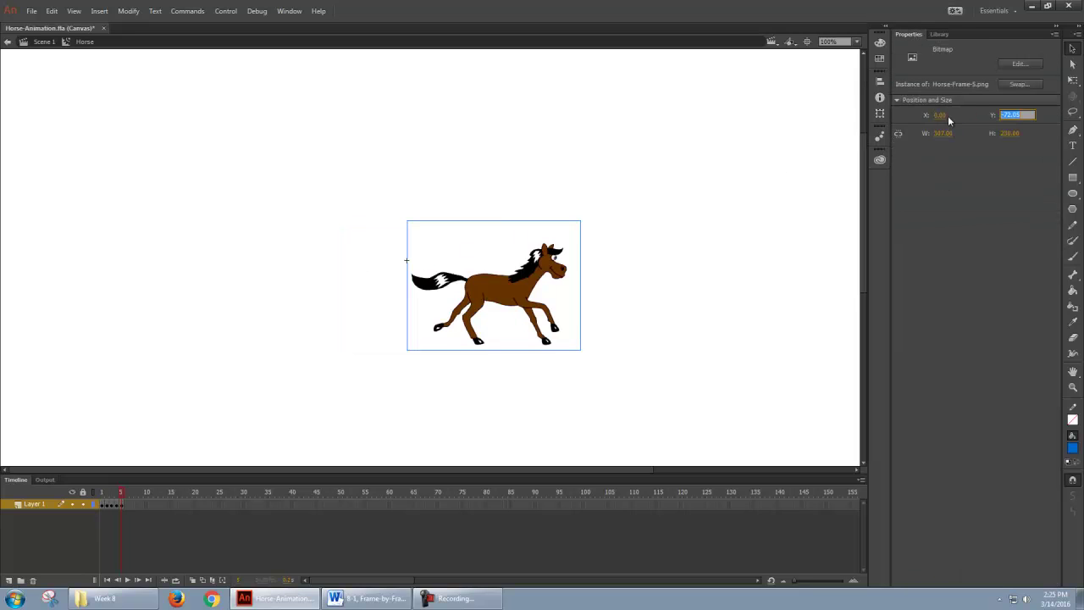
pyautogui.write('0')
pyautogui.press('Tab')
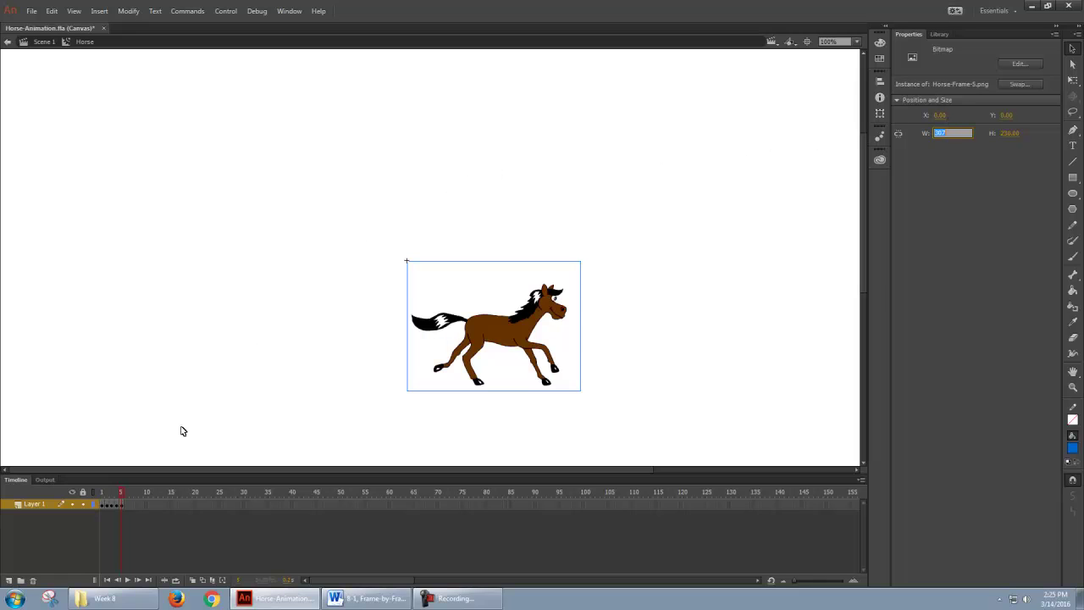
# Place Horse-Frame-6.png in the next frame at X 0, Y 0.
pyautogui.click(129, 507)
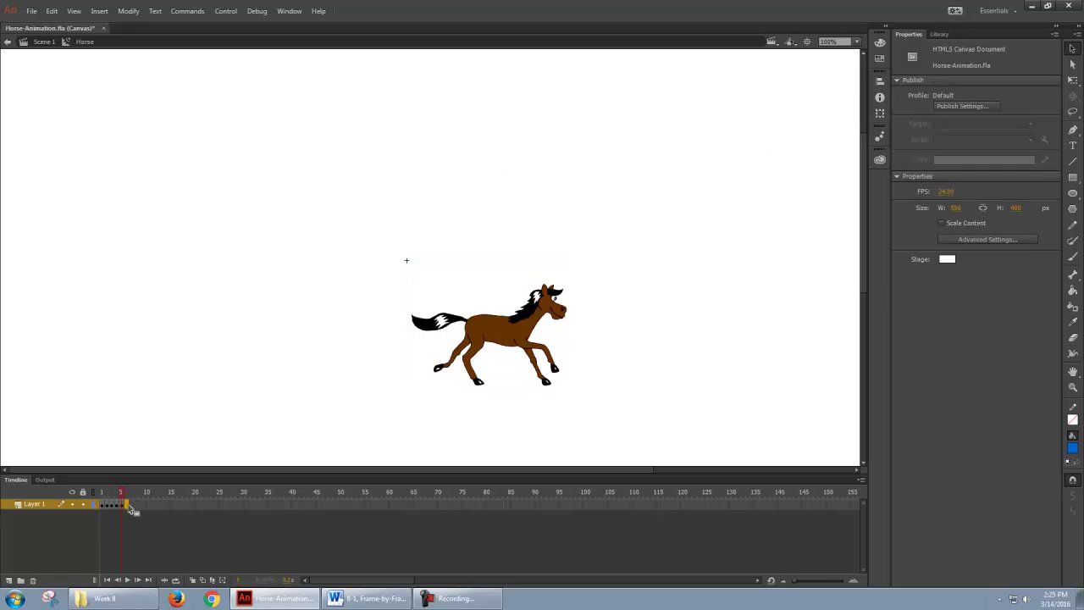
pyautogui.click(130, 506)
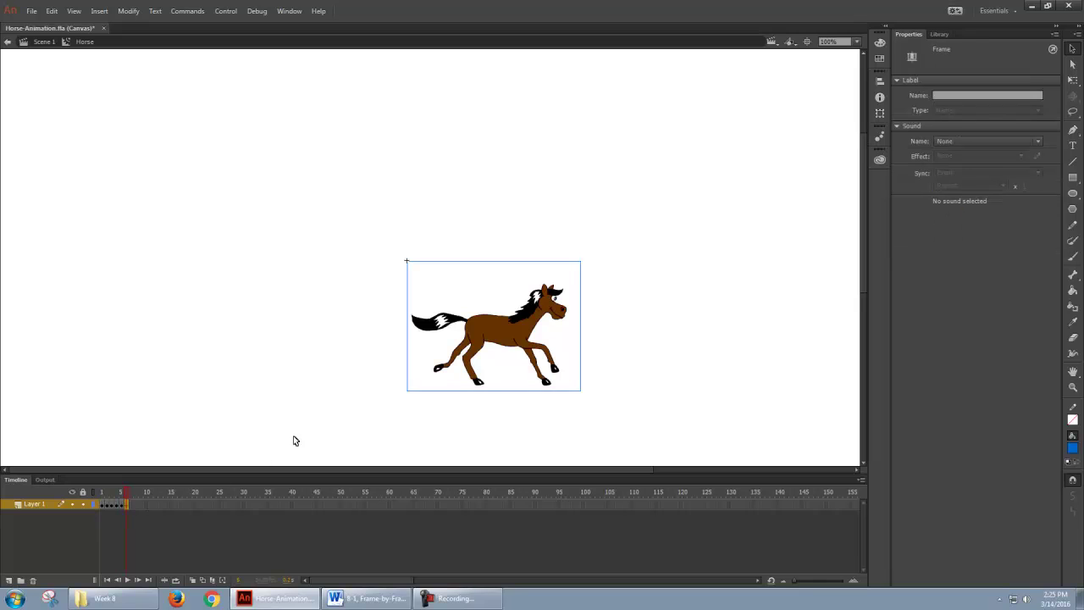
pyautogui.click(947, 35)
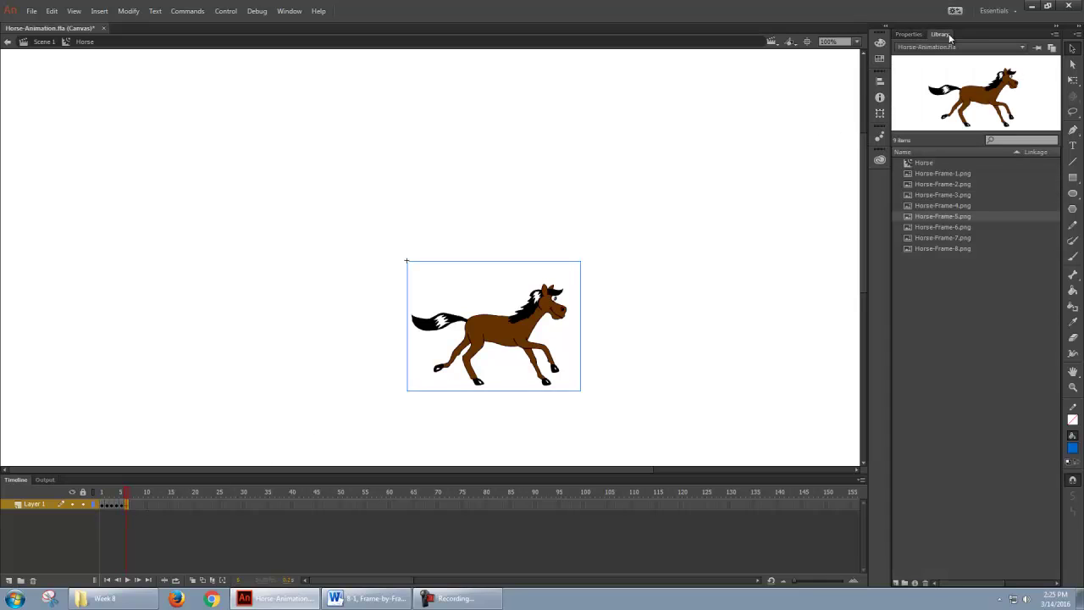
pyautogui.moveTo(949, 227); pyautogui.dragTo(543, 329)
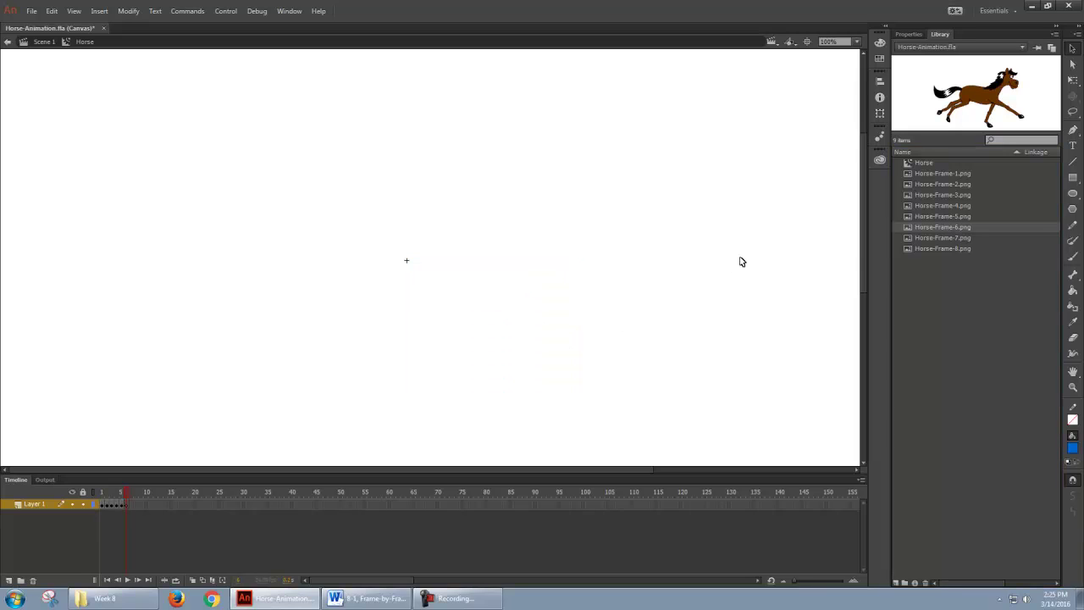
pyautogui.moveTo(908, 231); pyautogui.dragTo(410, 287)
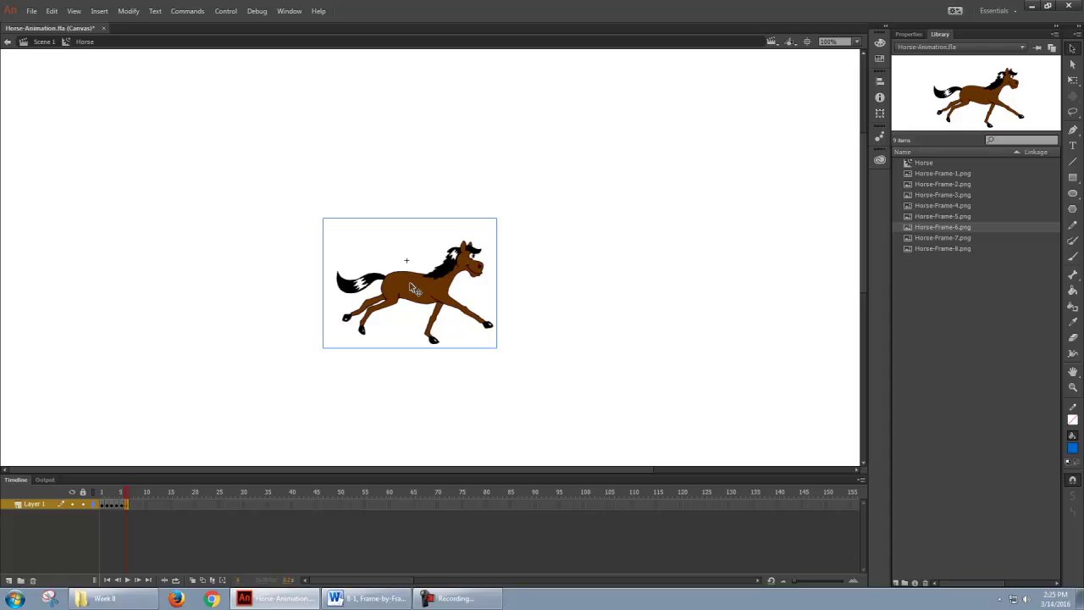
pyautogui.click(906, 34)
pyautogui.click(945, 115)
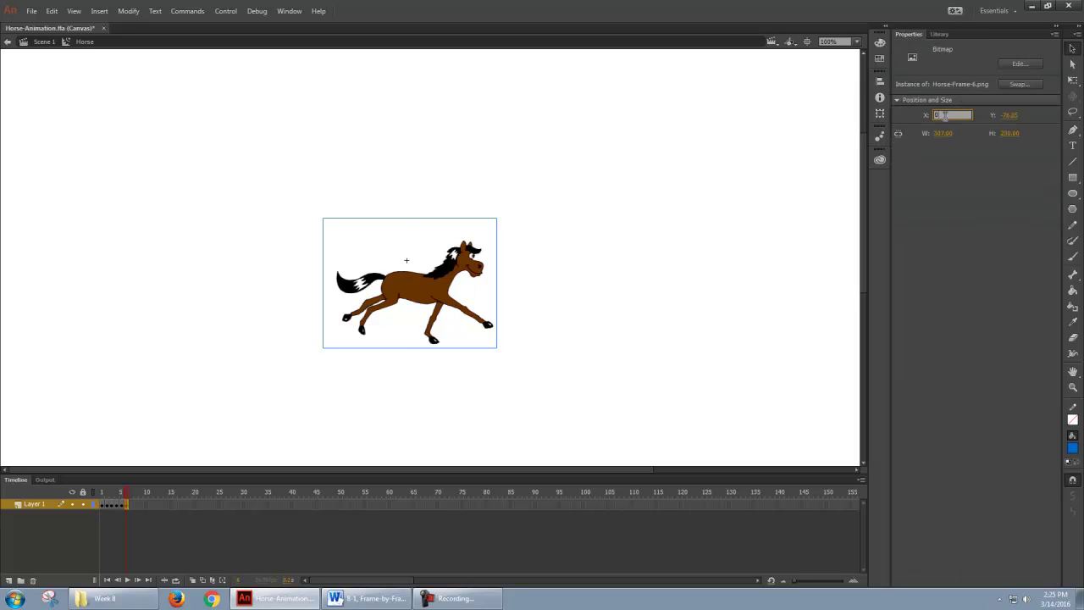
pyautogui.write('0')
pyautogui.press('Tab')
pyautogui.write('0')
pyautogui.press('Tab')
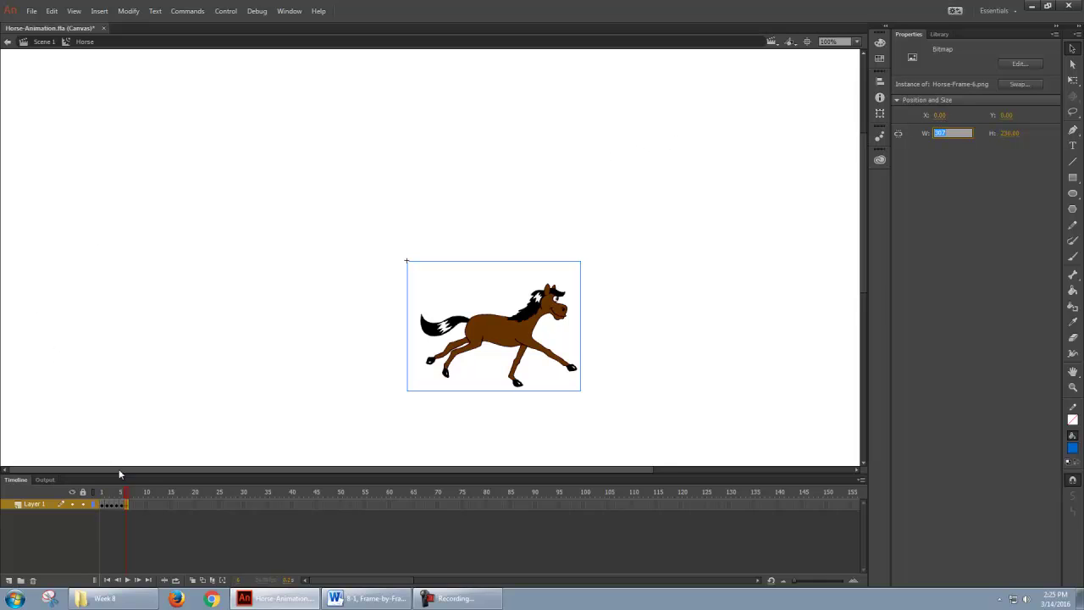
# Place Horse-Frame-7.png in the following frame at X 0, Y 0.
pyautogui.click(132, 505)
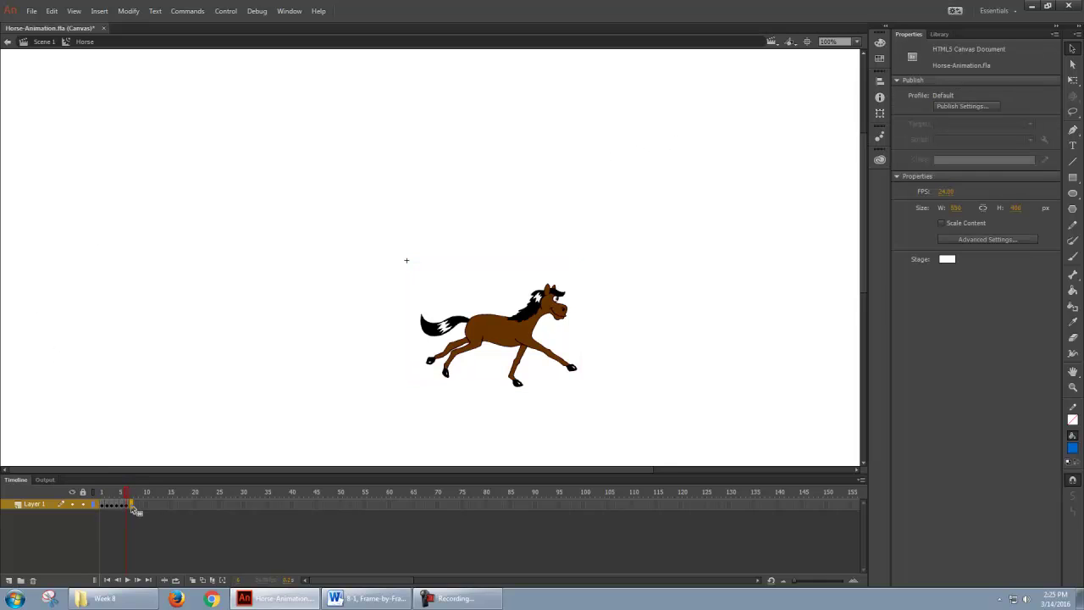
pyautogui.click(133, 505)
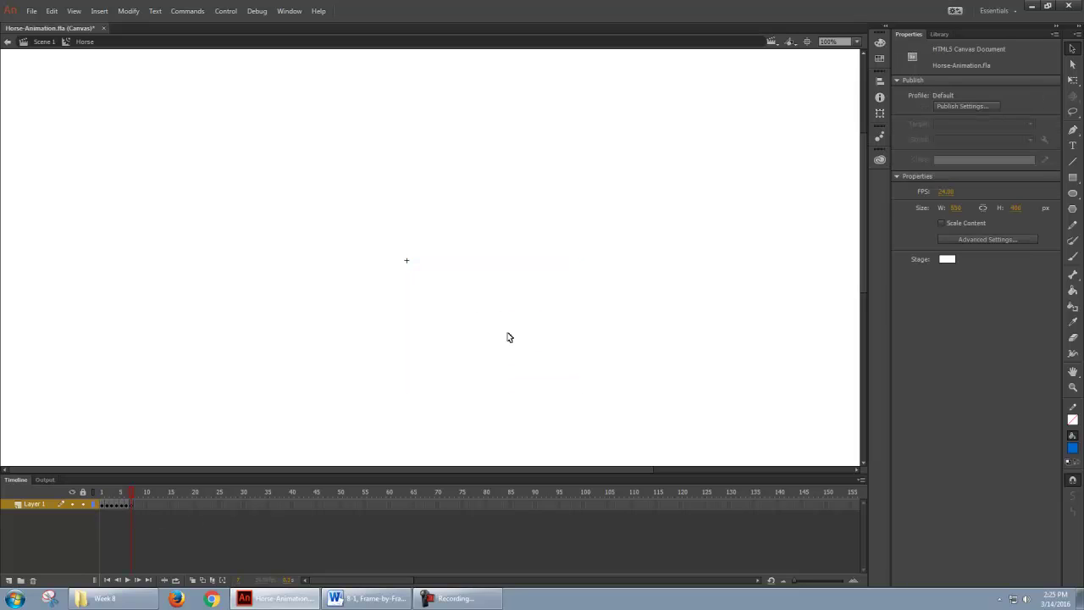
pyautogui.click(940, 34)
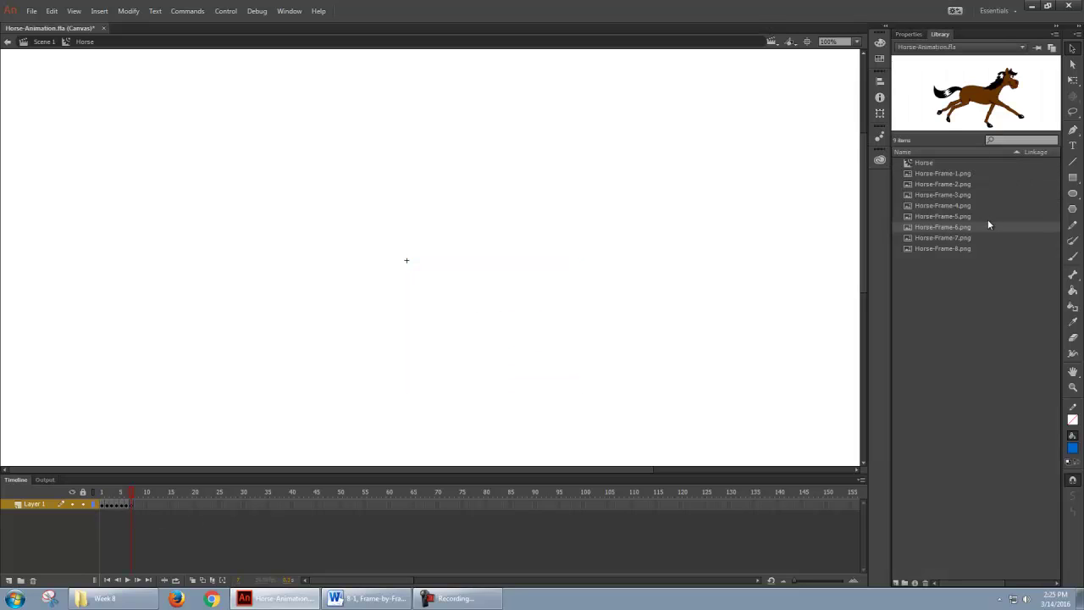
pyautogui.moveTo(953, 237); pyautogui.dragTo(454, 293)
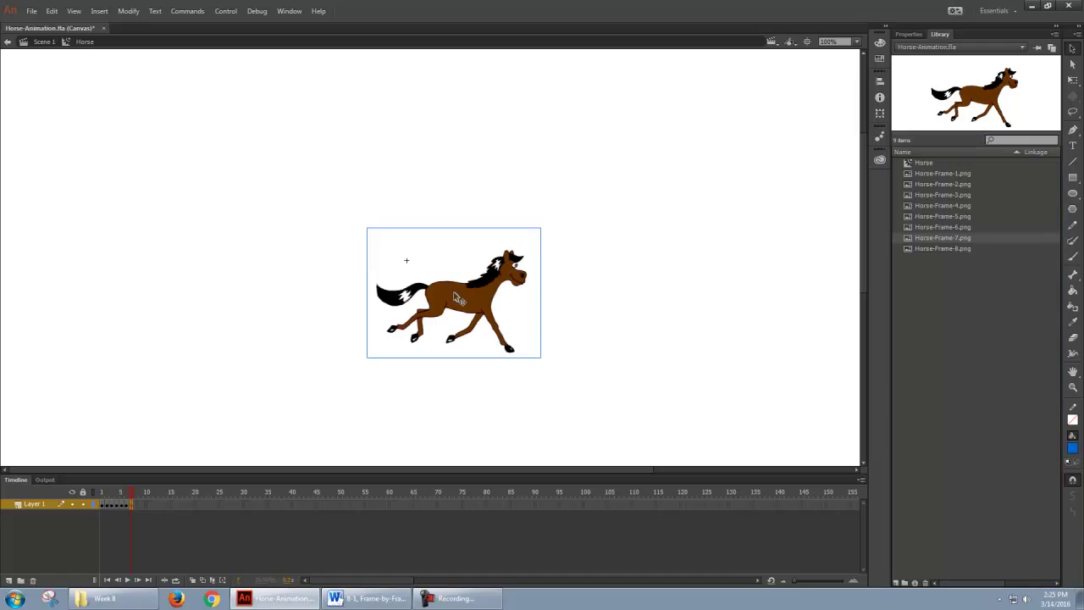
pyautogui.click(907, 34)
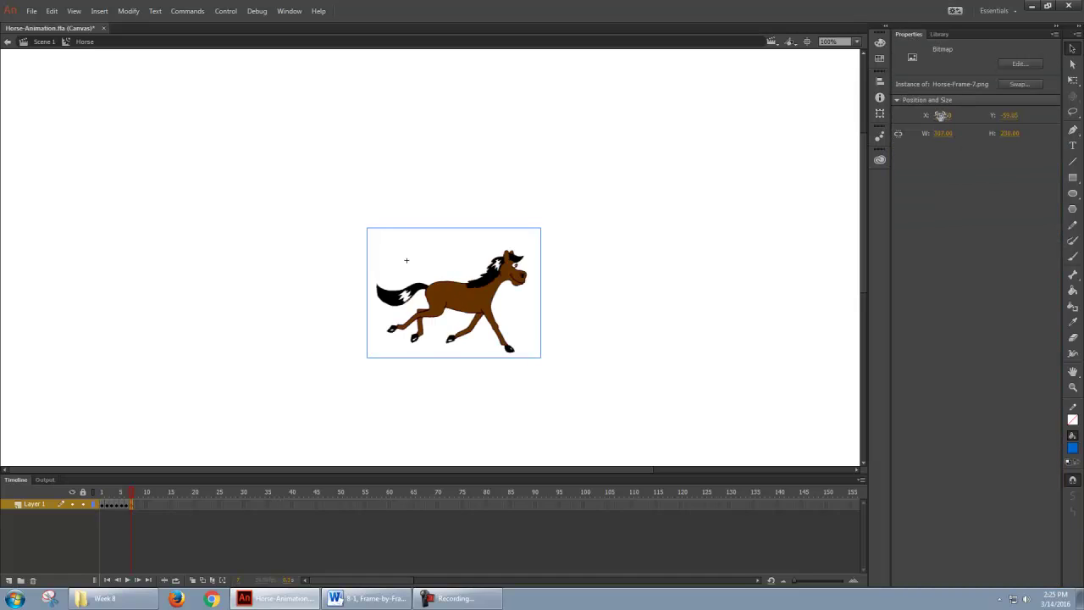
pyautogui.click(942, 115)
pyautogui.write('0')
pyautogui.press('Tab')
pyautogui.write('0')
pyautogui.press('Tab')
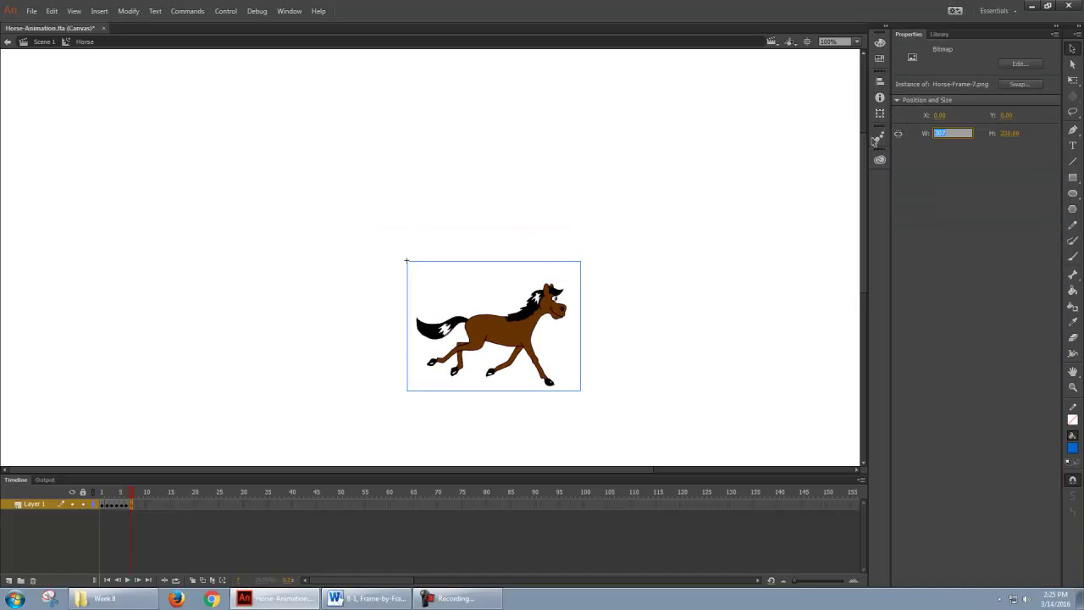
# Clear the last frame's bitmap and place Horse-Frame-8.png at X 0, Y 0.
pyautogui.click(141, 505)
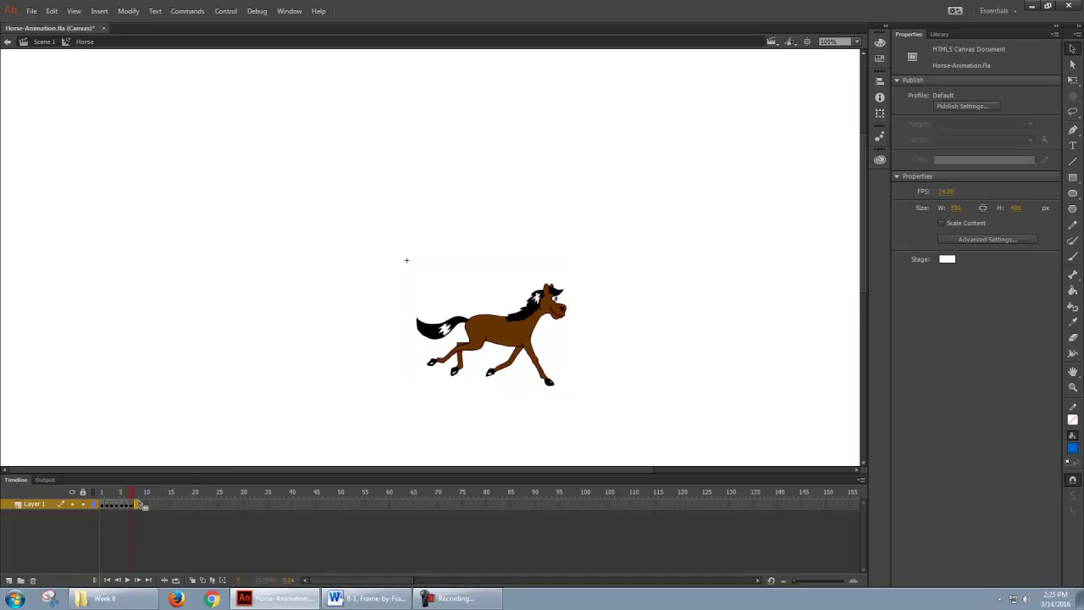
pyautogui.click(137, 504)
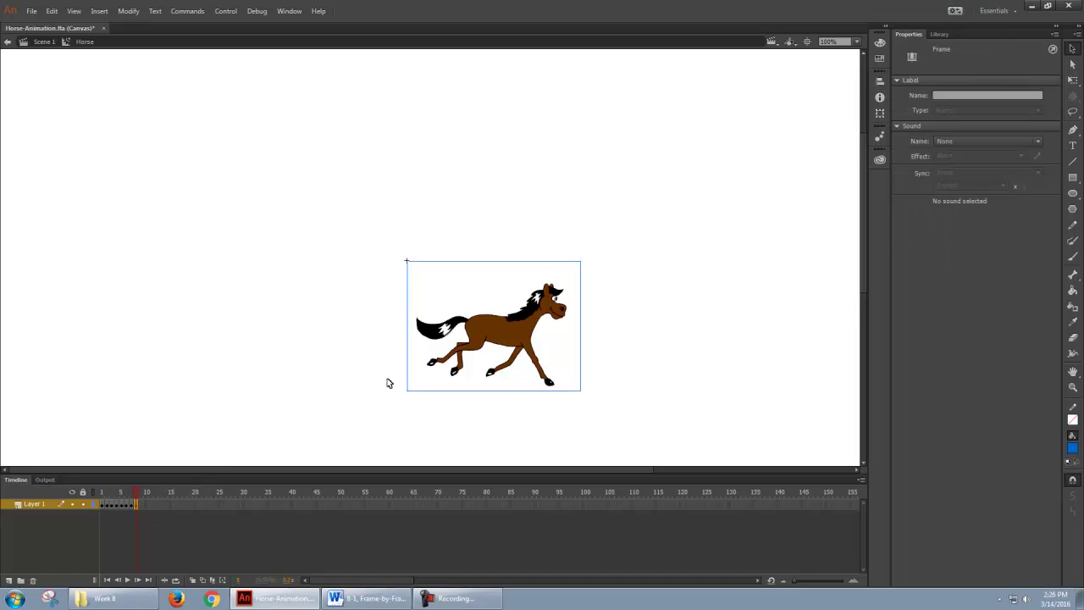
pyautogui.press('Delete')
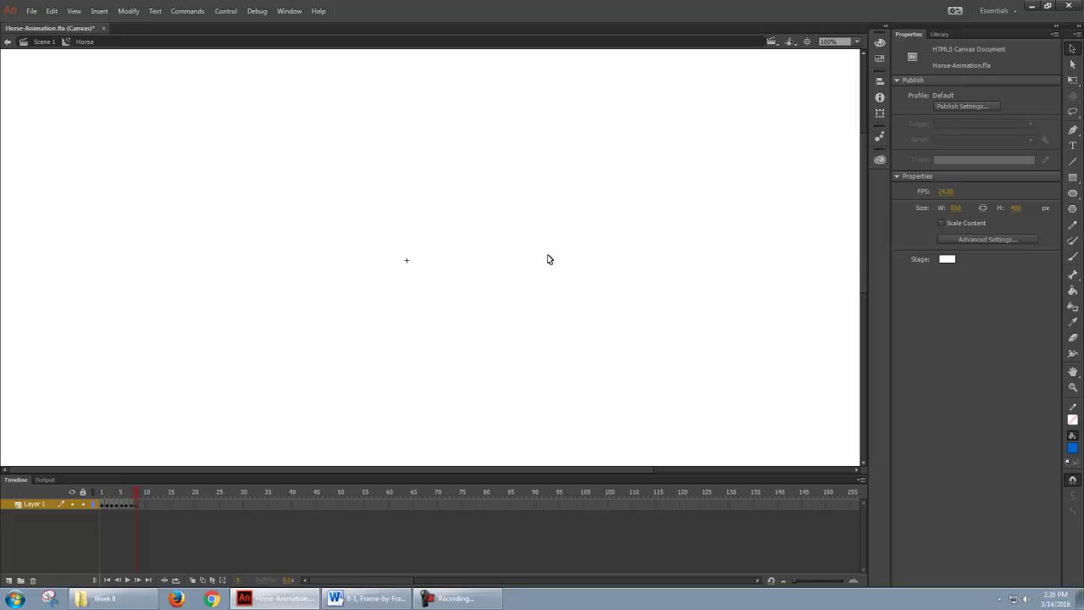
pyautogui.click(938, 34)
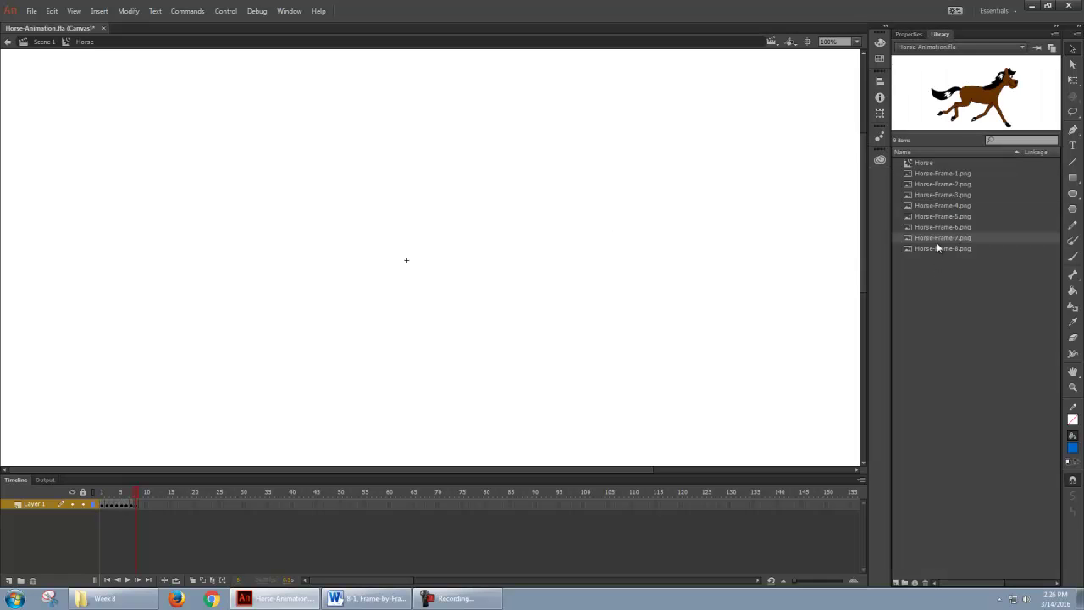
pyautogui.moveTo(937, 248); pyautogui.dragTo(474, 298)
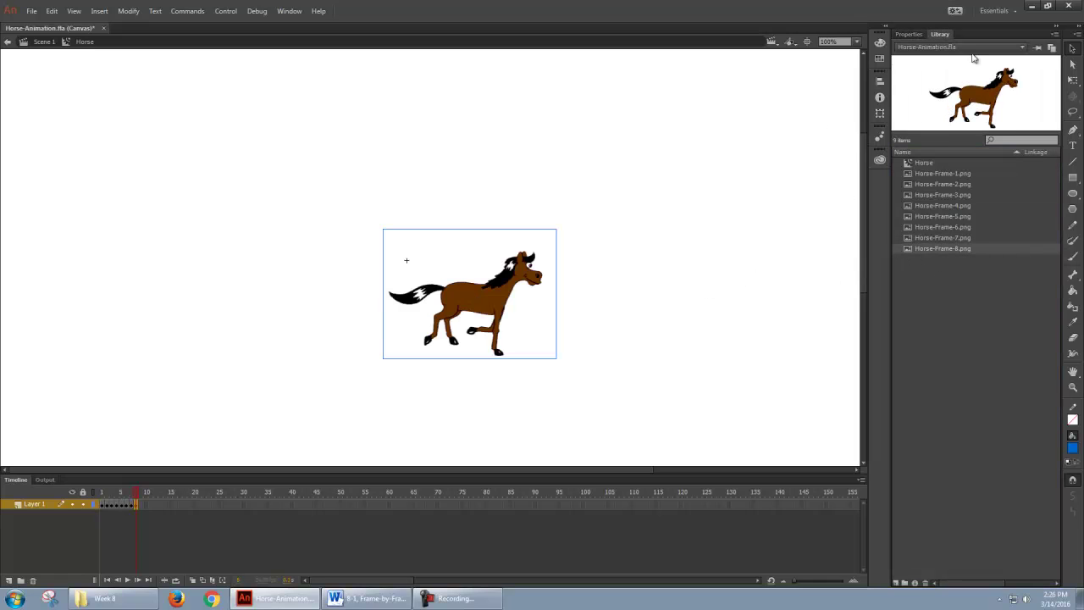
pyautogui.click(908, 34)
pyautogui.click(945, 114)
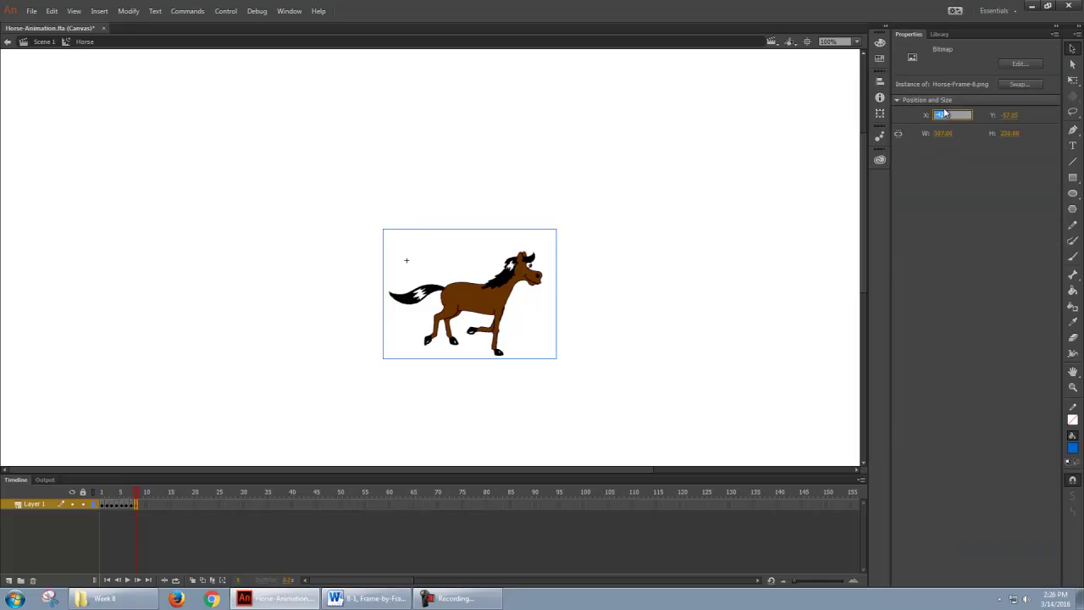
pyautogui.write('0')
pyautogui.press('Tab')
pyautogui.write('0')
pyautogui.press('Tab')
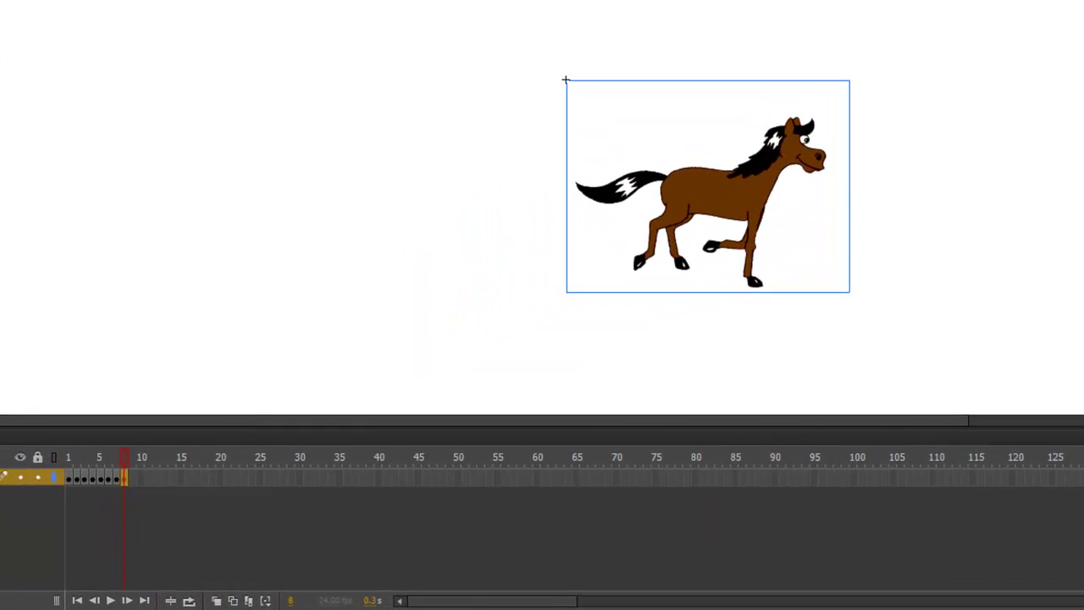
# Play the eight-frame run cycle, stop at frame 8, and go back to Scene 1.
pyautogui.click(116, 599)
pyautogui.click(115, 600)
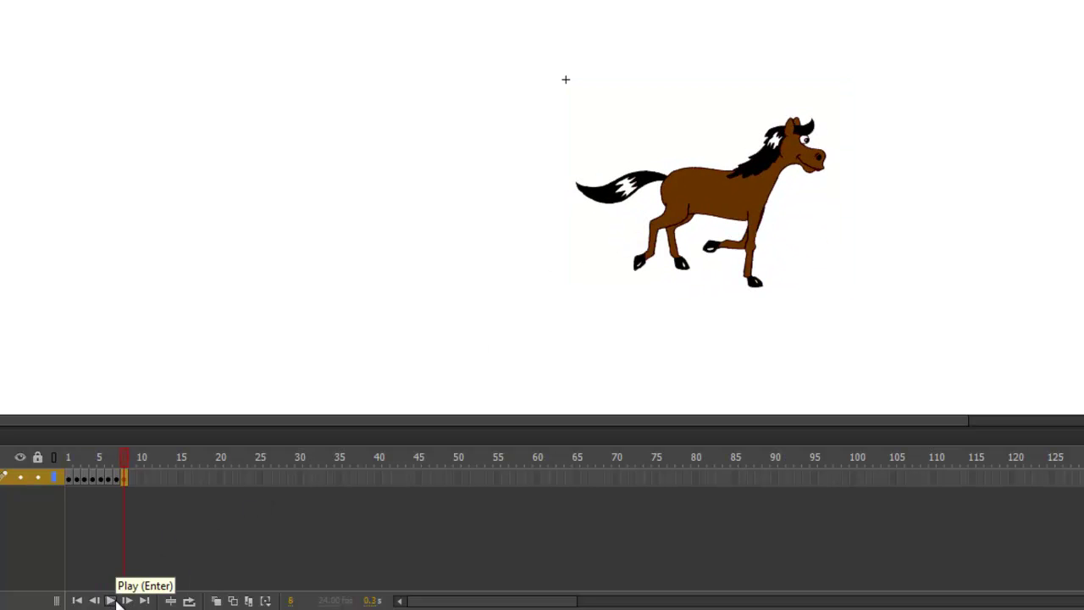
pyautogui.click(115, 599)
pyautogui.click(115, 600)
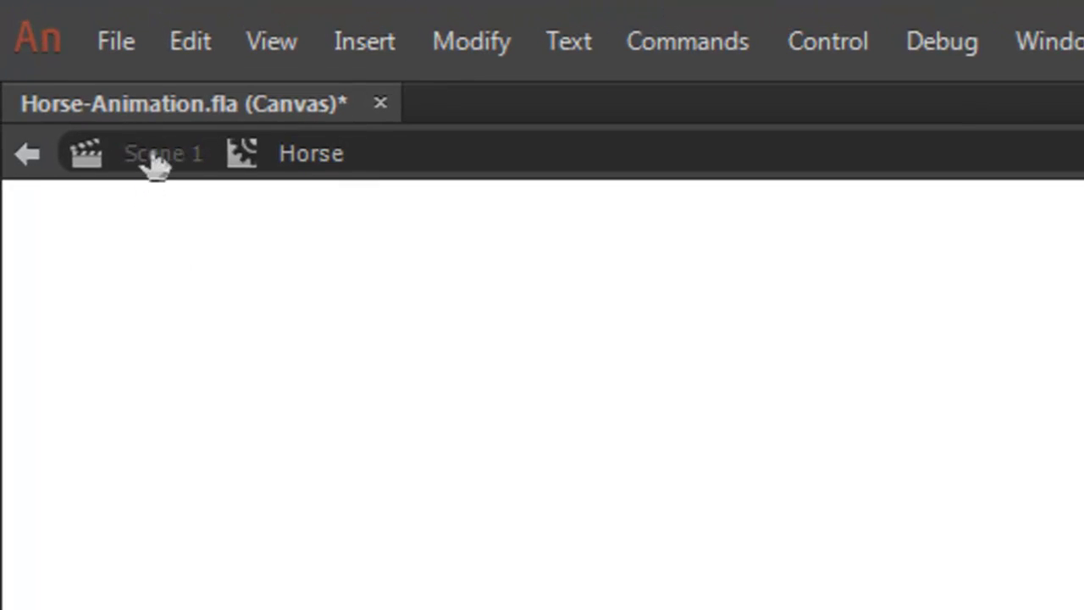
pyautogui.click(155, 159)
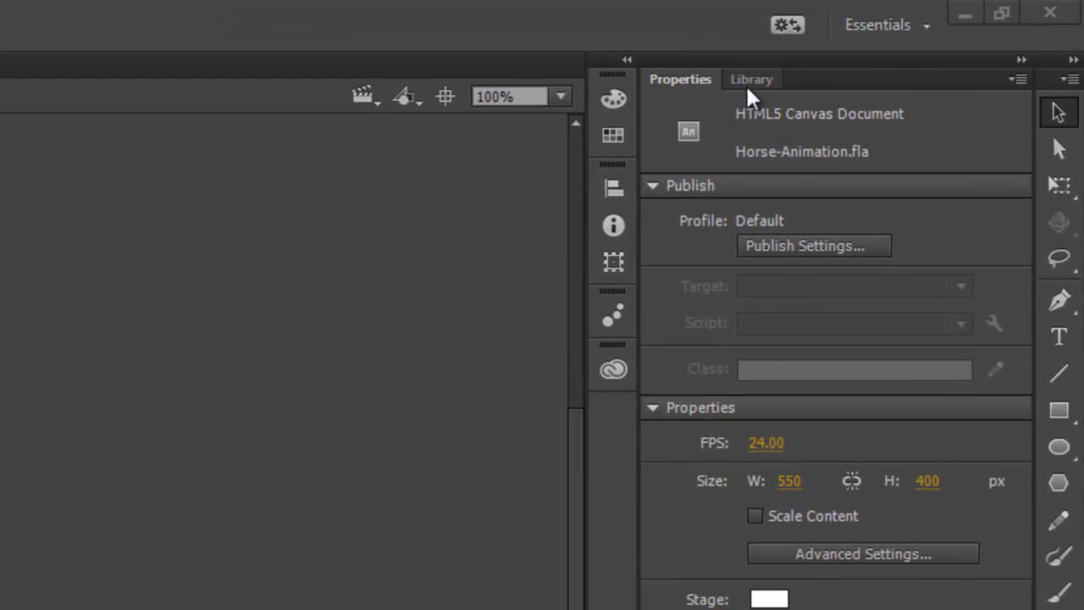
# Preview the Horse clip in the Library and drag an instance onto the stage.
pyautogui.click(747, 84)
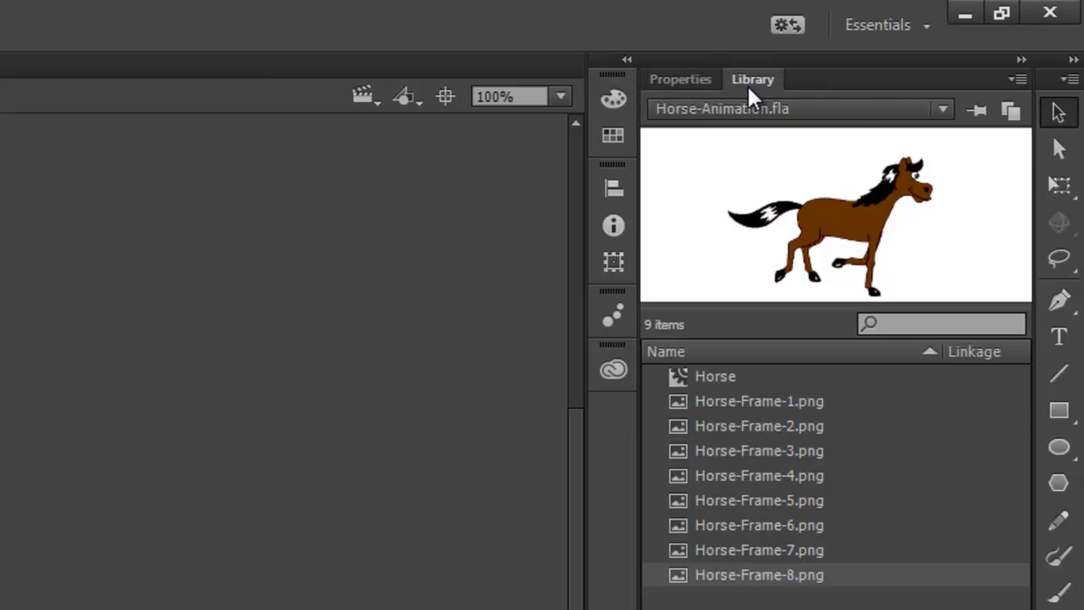
pyautogui.click(738, 376)
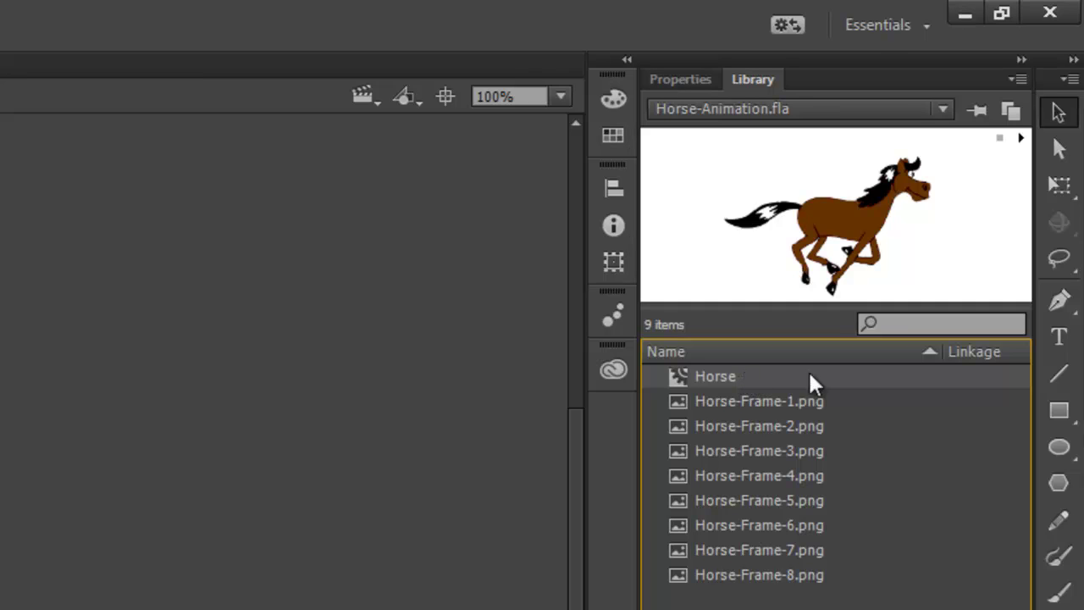
pyautogui.click(1020, 138)
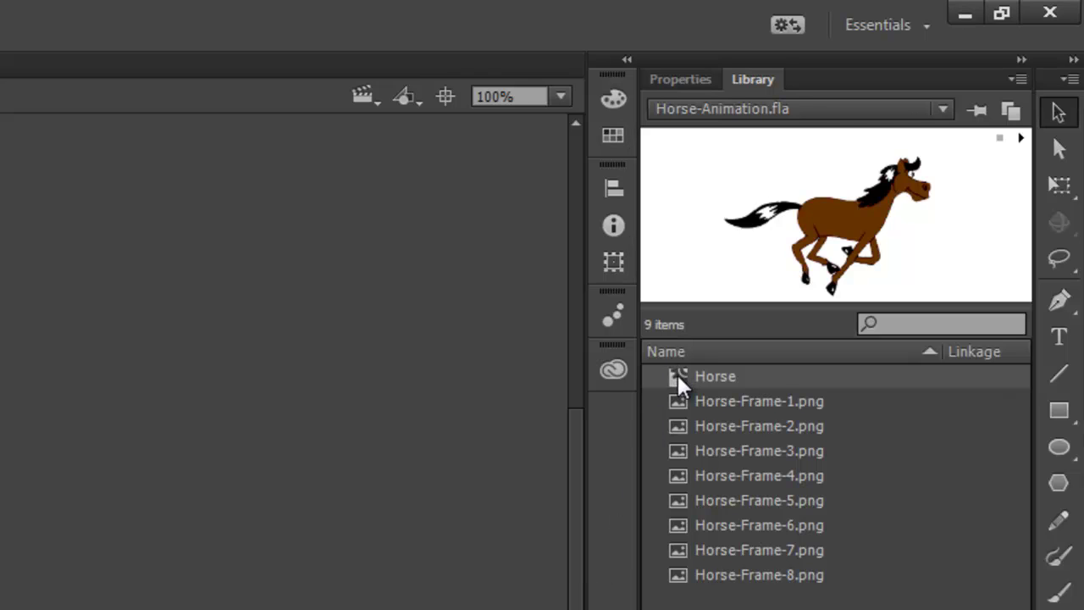
pyautogui.moveTo(677, 372); pyautogui.dragTo(222, 363)
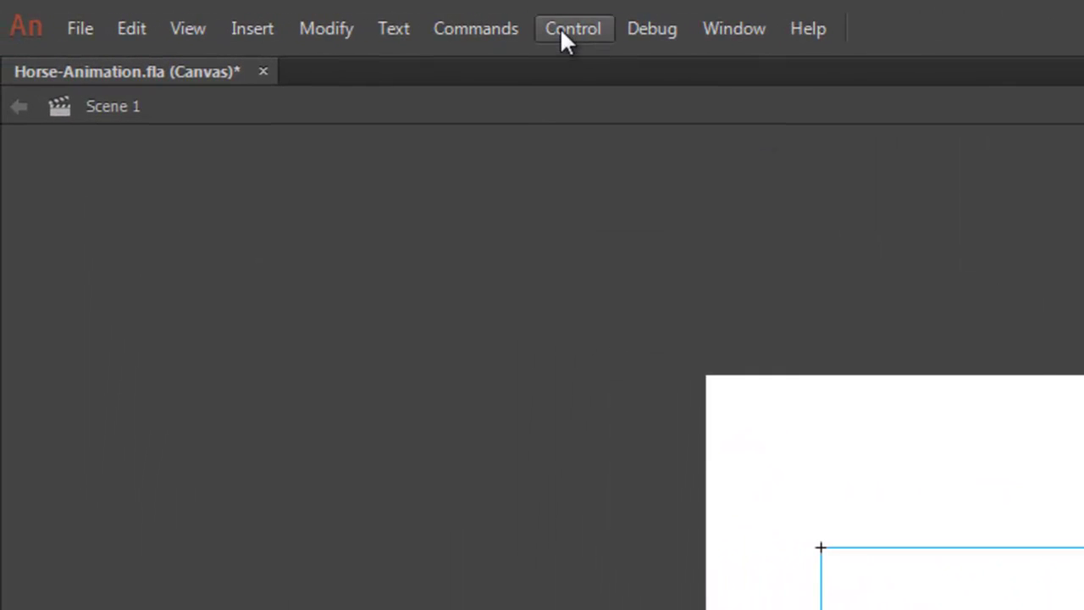
# Test the animation in Firefox with Control > Test and reposition the preview window.
pyautogui.click(560, 28)
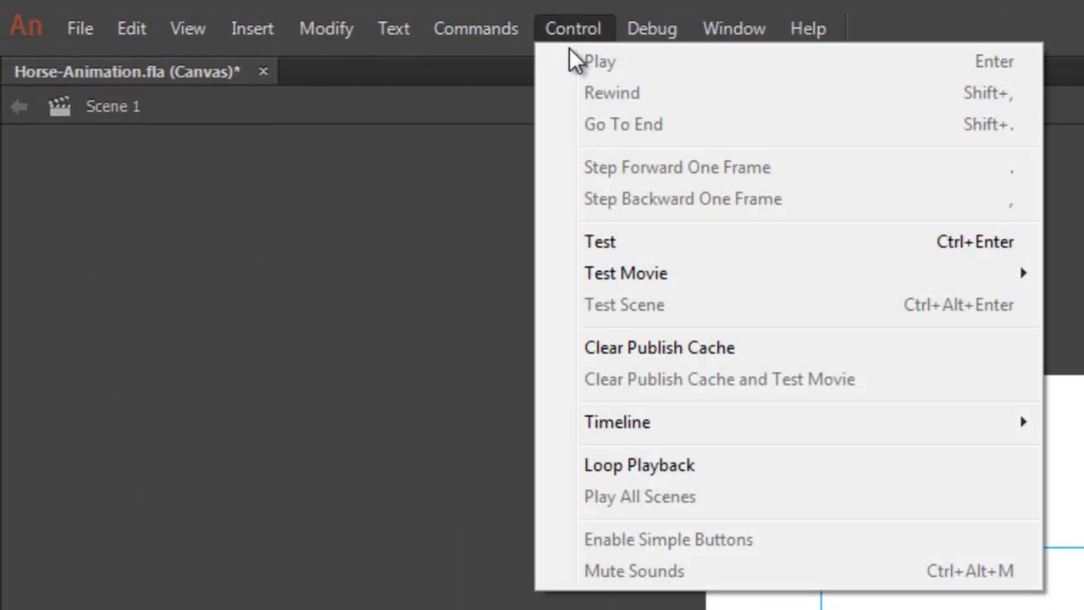
pyautogui.click(693, 242)
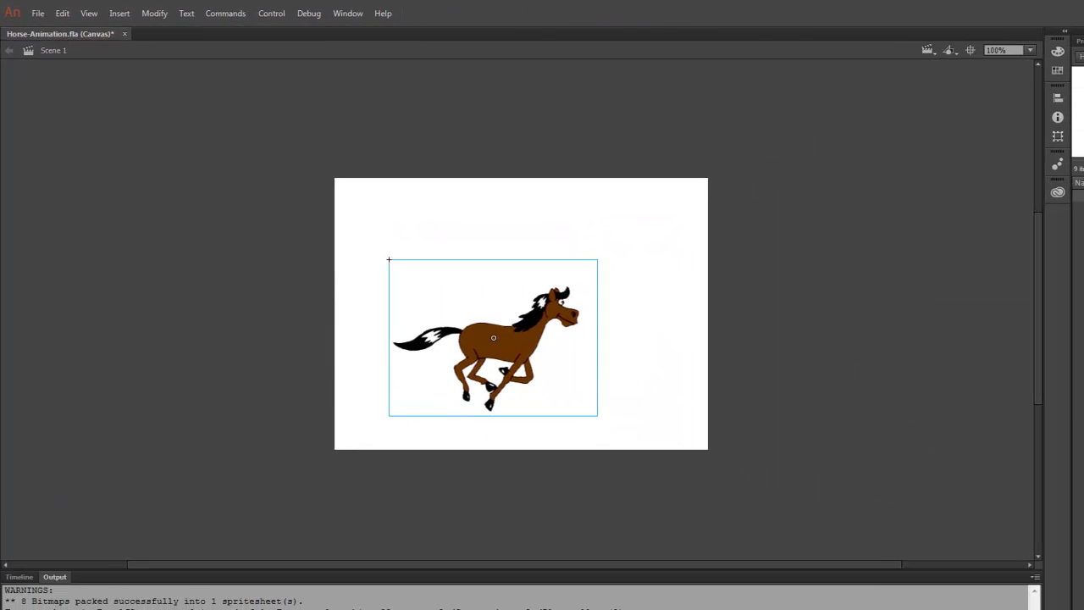
pyautogui.moveTo(307, 307); pyautogui.dragTo(588, 104)
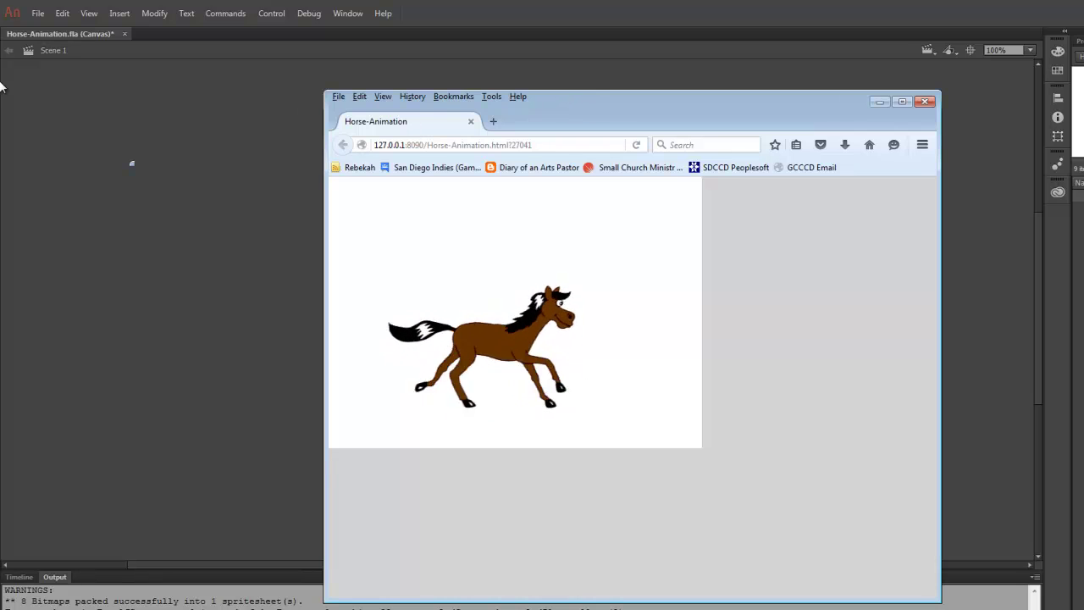
# Add a second Horse instance from the Library, placing the first horse at the lower left.
pyautogui.hotkey('alt', 'Tab')
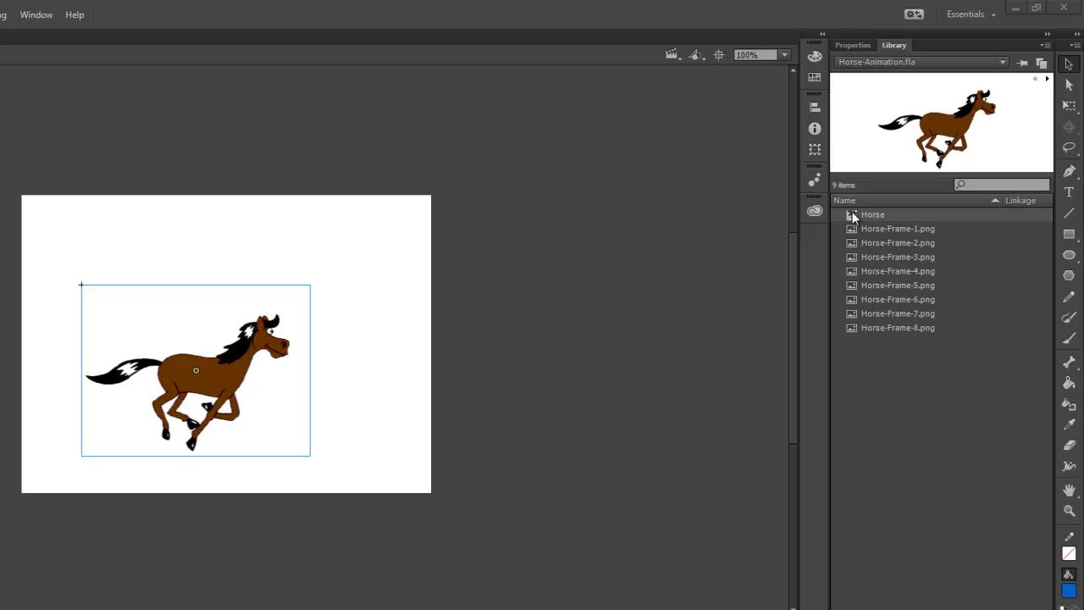
pyautogui.moveTo(853, 216); pyautogui.dragTo(306, 256)
pyautogui.moveTo(224, 383); pyautogui.dragTo(142, 411)
pyautogui.moveTo(343, 256); pyautogui.dragTo(343, 285)
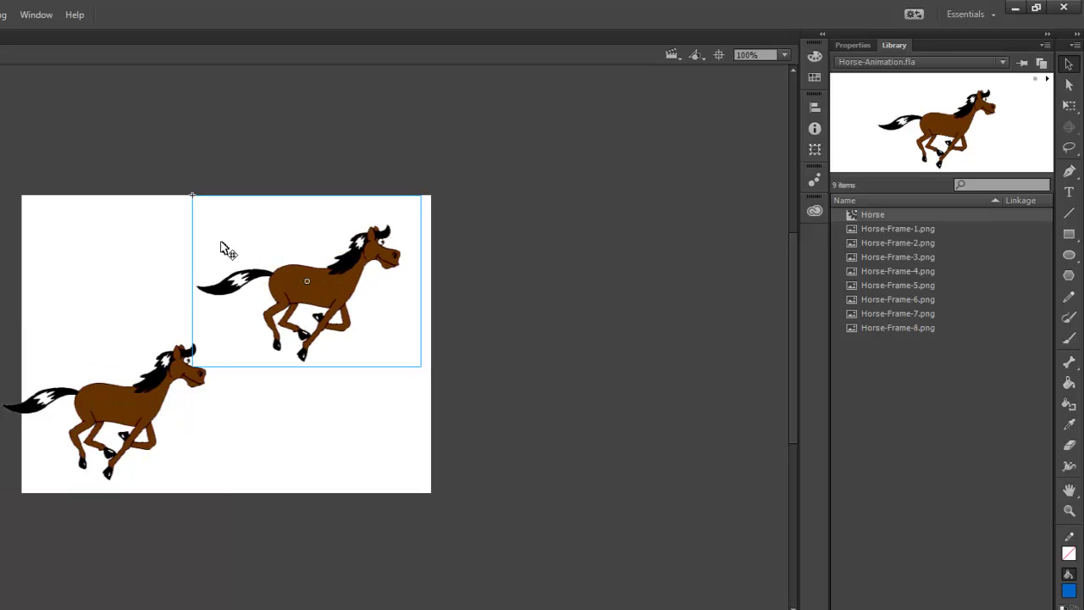
# Preview both galloping horses in the browser with Control > Test, then close it.
pyautogui.click(77, 15)
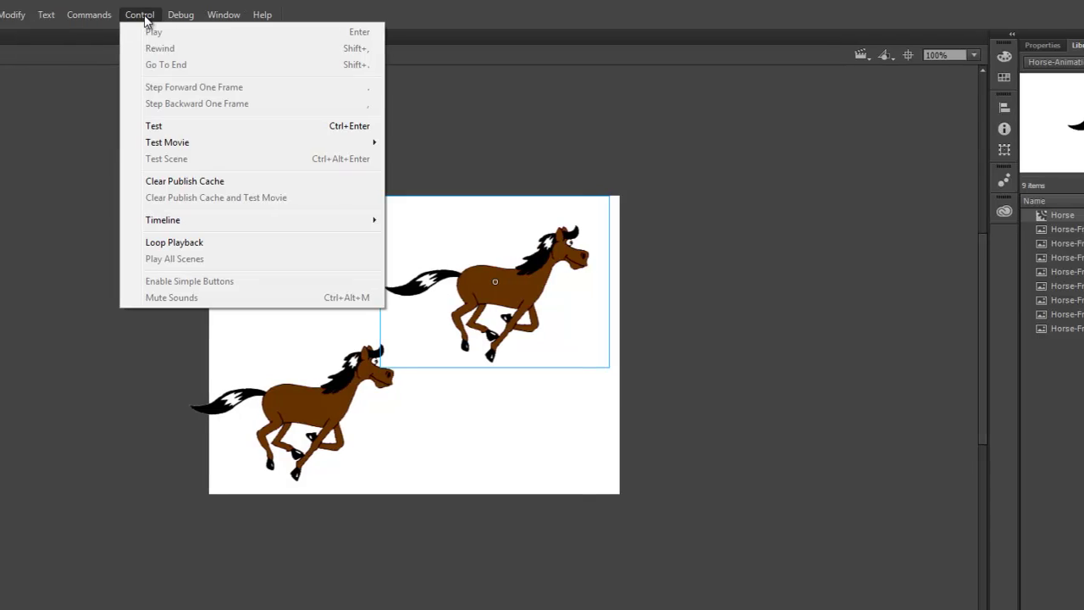
pyautogui.click(157, 126)
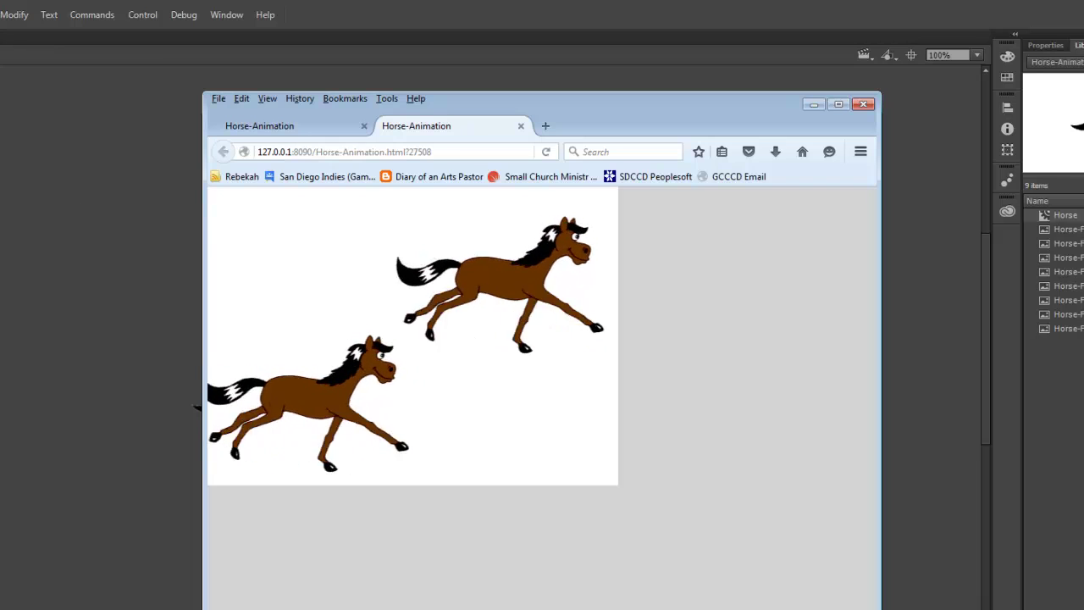
pyautogui.click(140, 252)
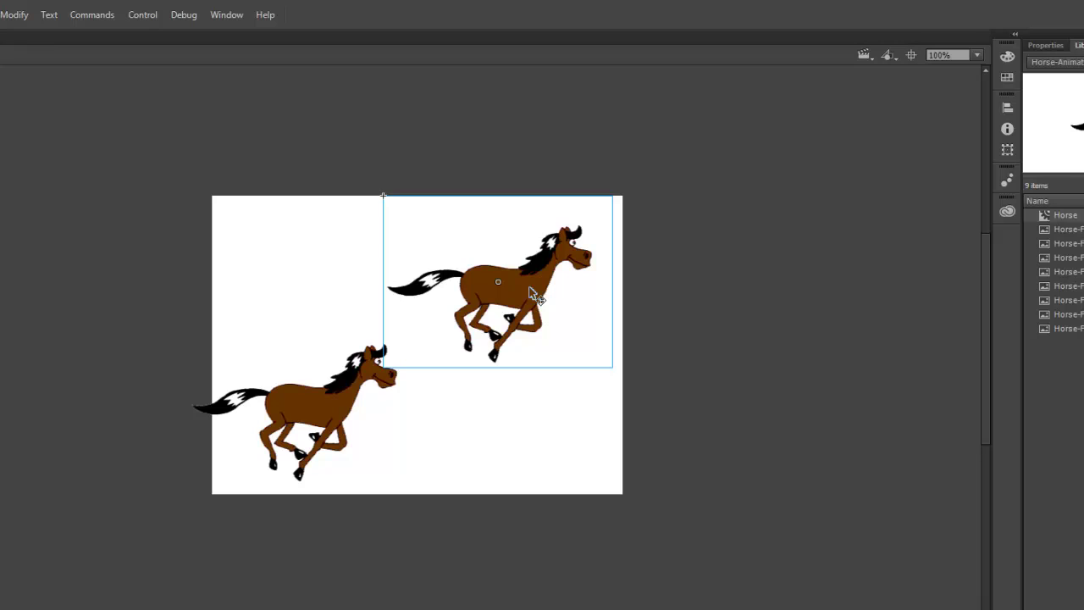
# Delete the upper horse and shift the remaining one just outside the stage's left edge.
pyautogui.press('Delete')
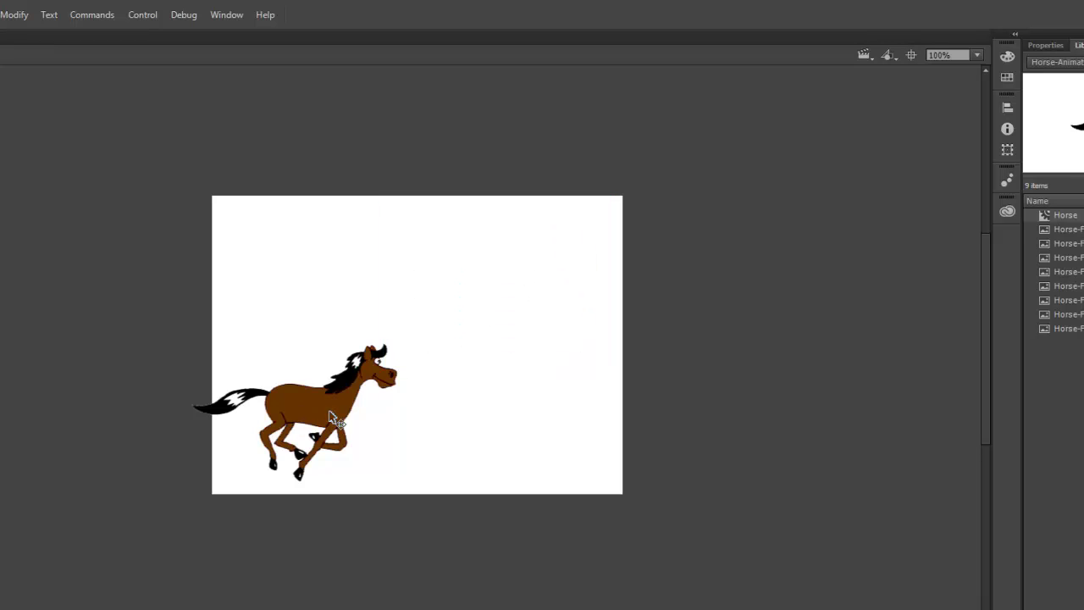
pyautogui.moveTo(329, 413); pyautogui.dragTo(126, 419)
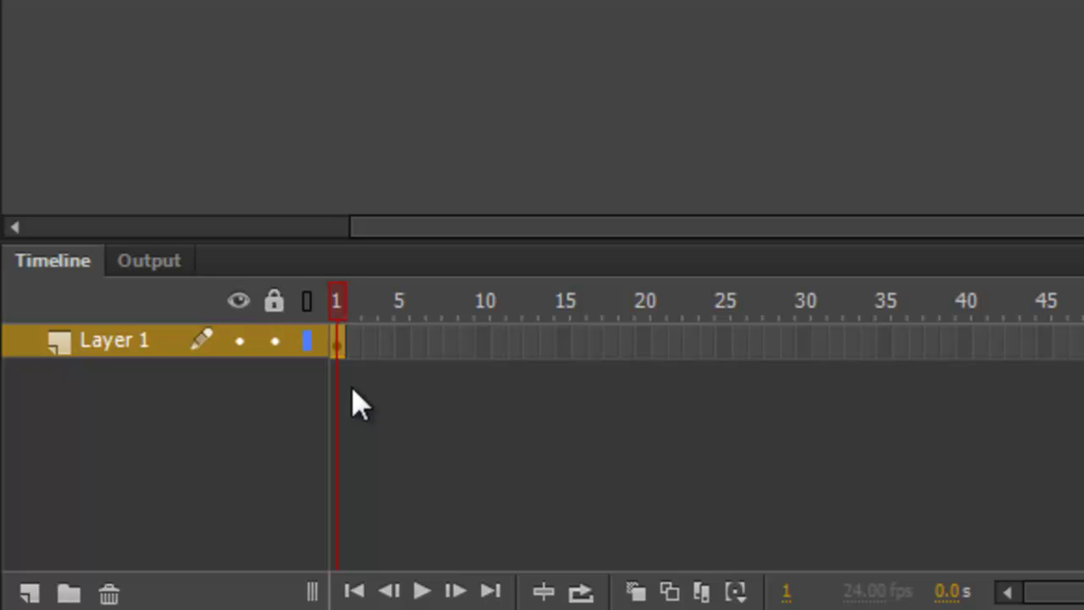
# Create a motion tween on Layer 1 frame 1, extending the horse's span to frame 24.
pyautogui.click(341, 341)
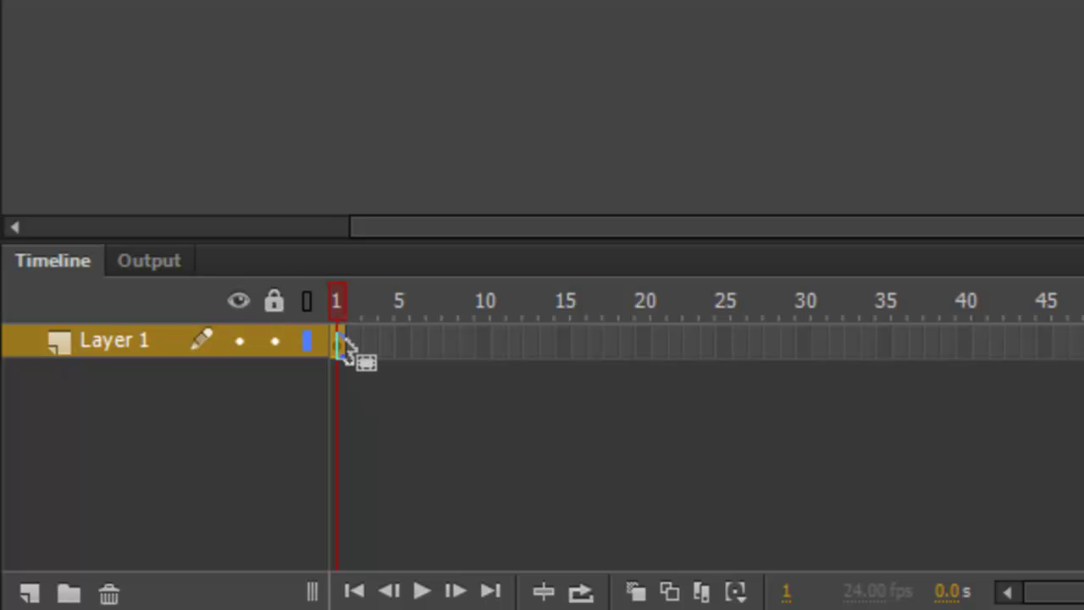
pyautogui.rightClick(343, 342)
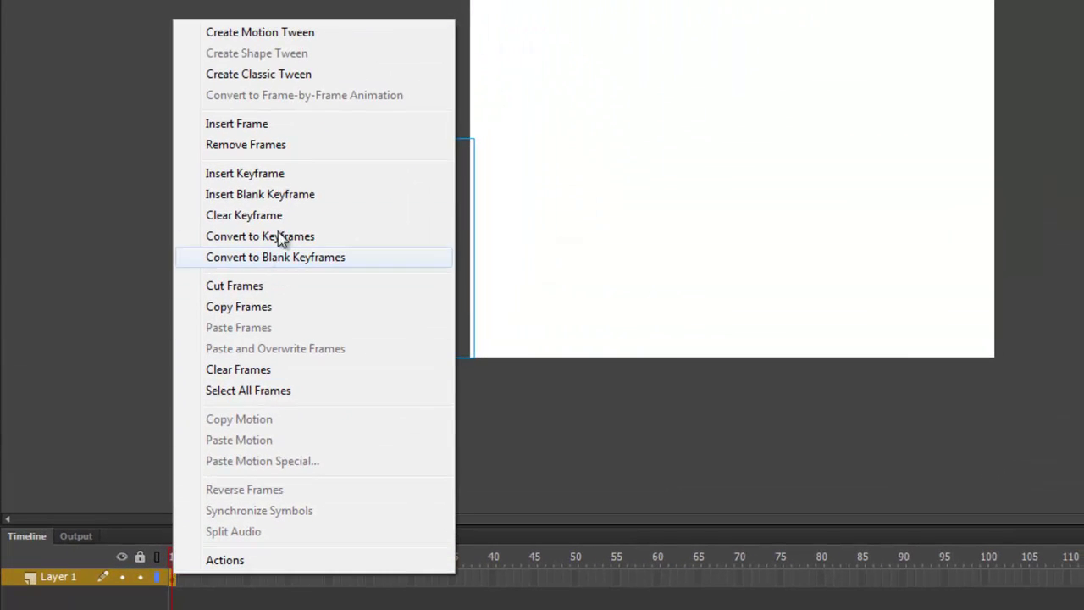
pyautogui.click(285, 32)
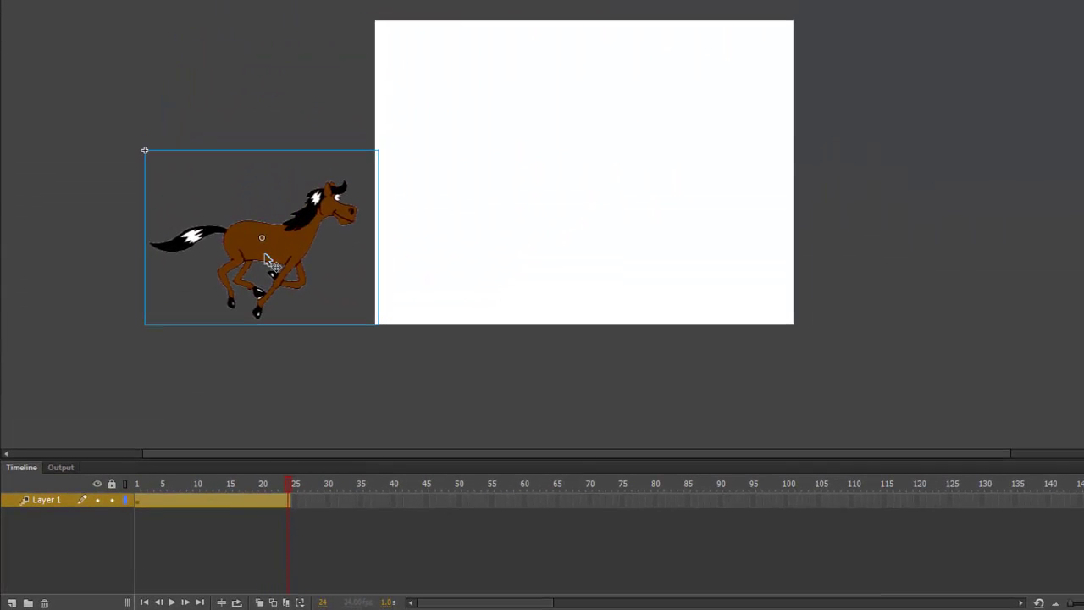
# At frame 24, drag the horse rightward past the stage's right edge.
pyautogui.moveTo(286, 235); pyautogui.dragTo(986, 198)
pyautogui.moveTo(914, 222); pyautogui.dragTo(935, 254)
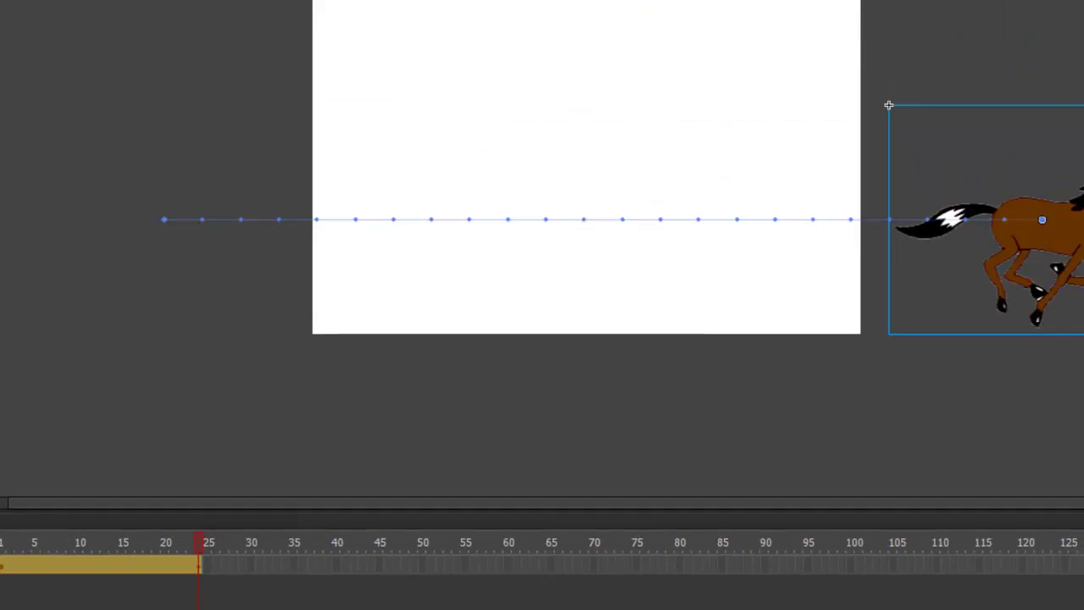
# Run Control > Test to watch the horse gallop rightward in Firefox.
pyautogui.hotkey('alt', 'o')
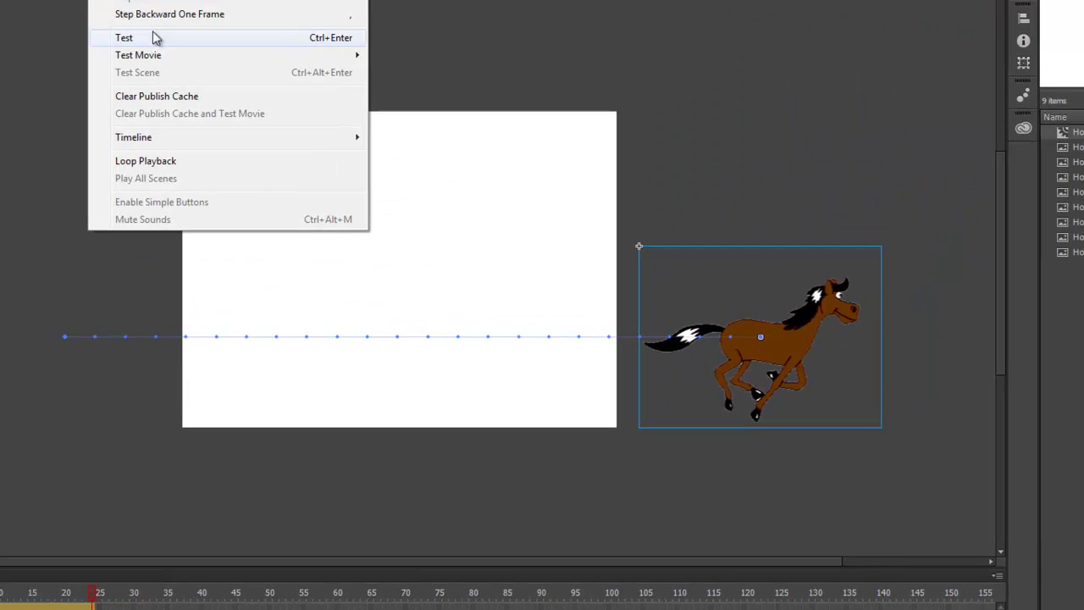
pyautogui.click(155, 37)
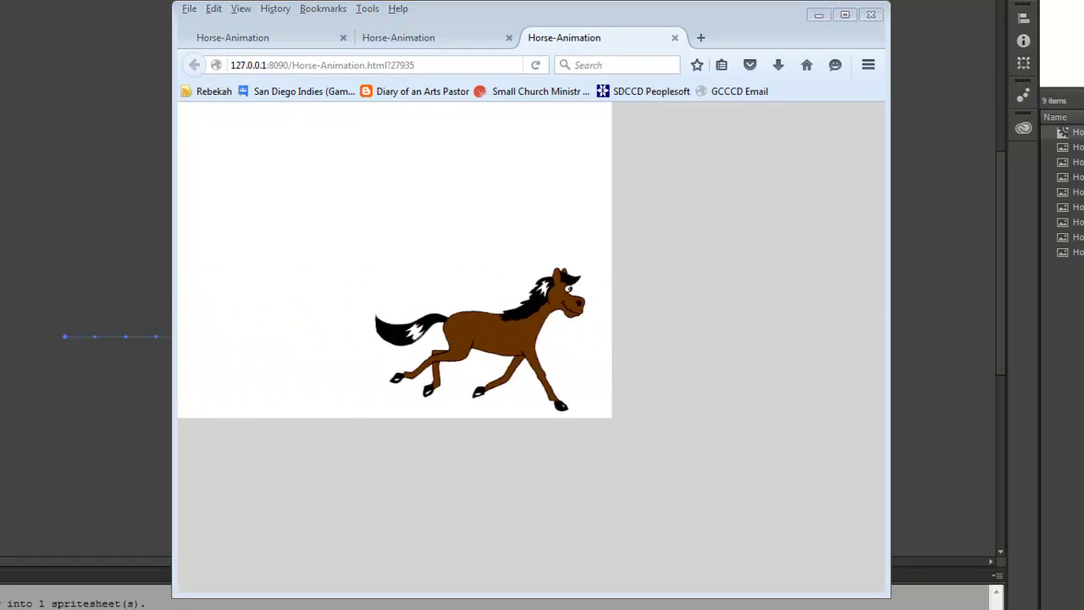
# Minimize the Firefox preview to return to the Animate stage.
pyautogui.click(815, 17)
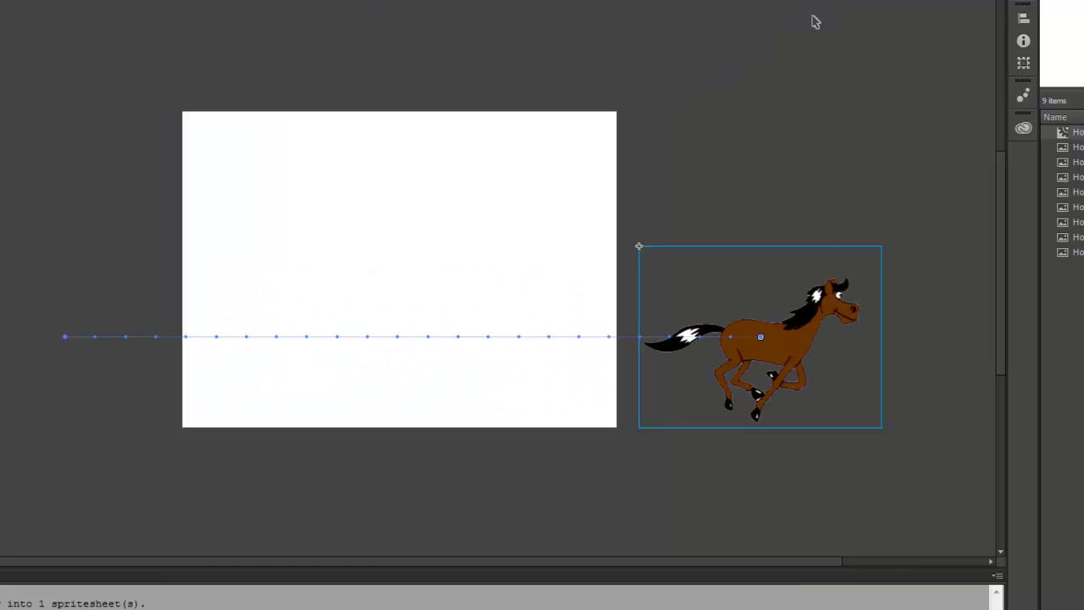